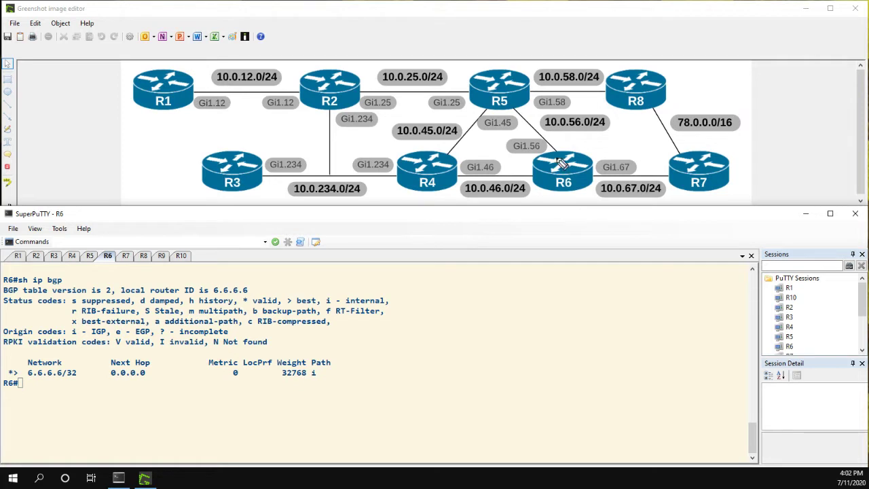
# Annotate the diagram with an arc beside R6, the label 6, and orange marks on the R5–R6 and R4–R6 links.
pyautogui.moveTo(574, 140)
pyautogui.mouseDown()
pyautogui.moveTo(547, 147)
pyautogui.moveTo(548, 207)
pyautogui.mouseUp()
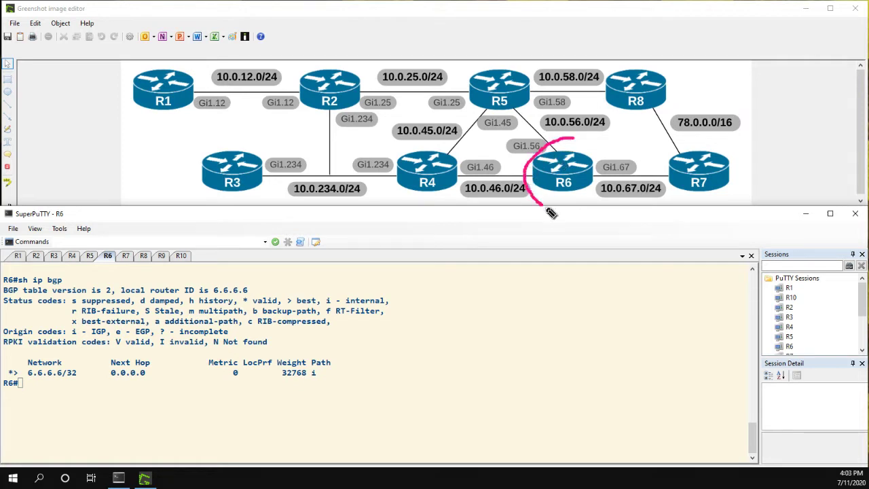
pyautogui.moveTo(619, 150); pyautogui.dragTo(615, 173)
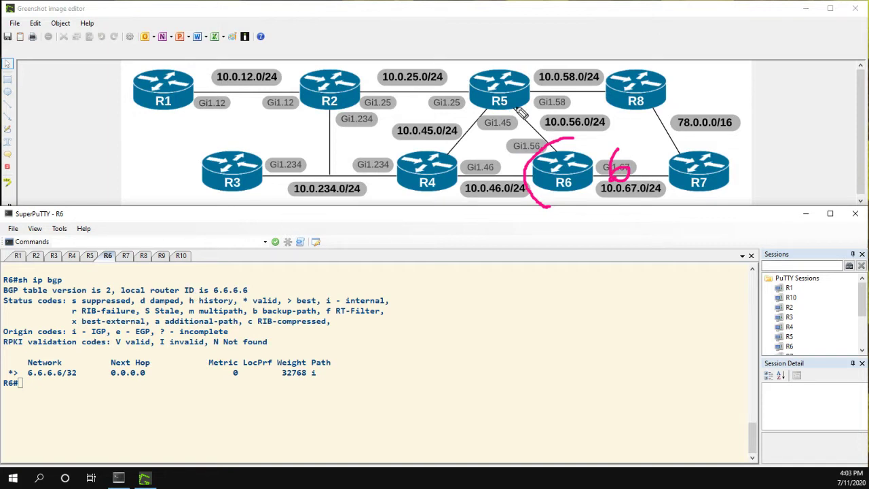
pyautogui.moveTo(515, 113); pyautogui.dragTo(545, 140)
pyautogui.moveTo(459, 176); pyautogui.dragTo(515, 175)
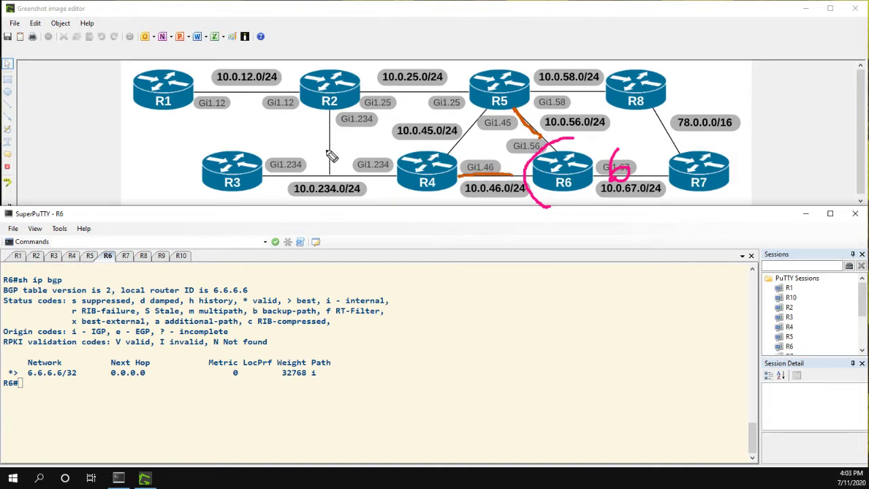
# Write 100 below R2 and RR above it, and draw orange lines from R2 to R1, R3, R4 and R5.
pyautogui.moveTo(309, 131)
pyautogui.mouseDown()
pyautogui.moveTo(309, 145)
pyautogui.moveTo(338, 125)
pyautogui.mouseUp()
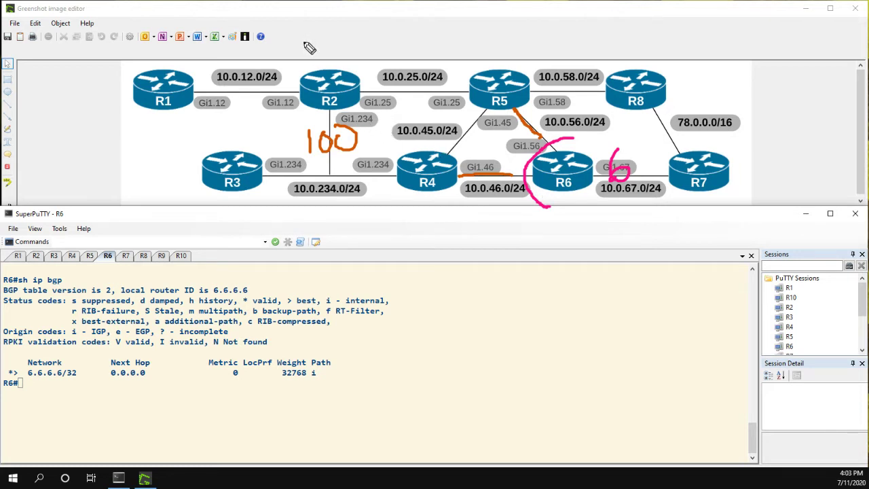
pyautogui.moveTo(297, 66)
pyautogui.mouseDown()
pyautogui.moveTo(313, 40)
pyautogui.moveTo(329, 66)
pyautogui.moveTo(350, 45)
pyautogui.moveTo(358, 66)
pyautogui.mouseUp()
pyautogui.moveTo(194, 90); pyautogui.dragTo(298, 91)
pyautogui.moveTo(261, 162)
pyautogui.mouseDown()
pyautogui.moveTo(324, 123)
pyautogui.moveTo(375, 132)
pyautogui.moveTo(410, 163)
pyautogui.mouseUp()
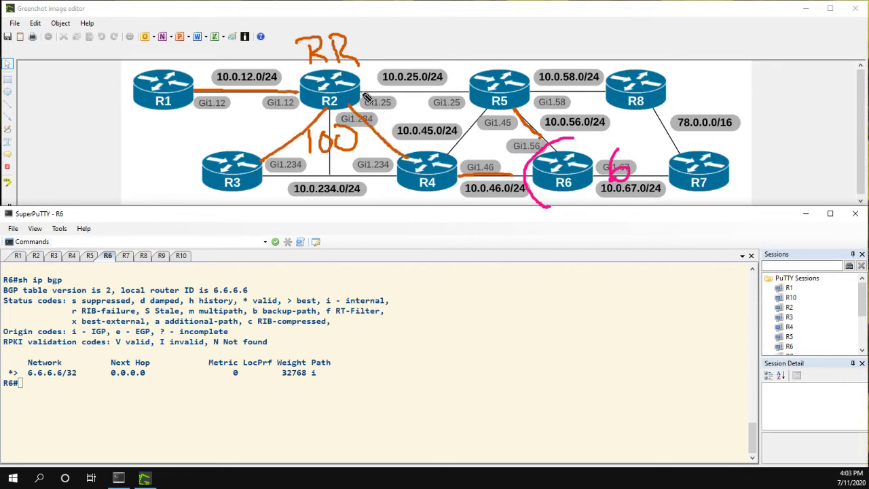
pyautogui.moveTo(361, 90); pyautogui.dragTo(470, 87)
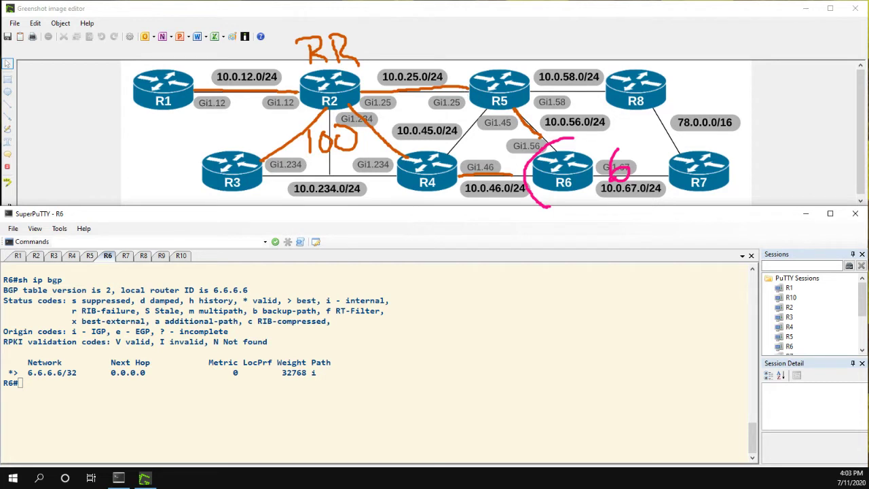
# Highlight the 6.6.6.6/32 network in the BGP table shown in the R6 session.
pyautogui.click(40, 256)
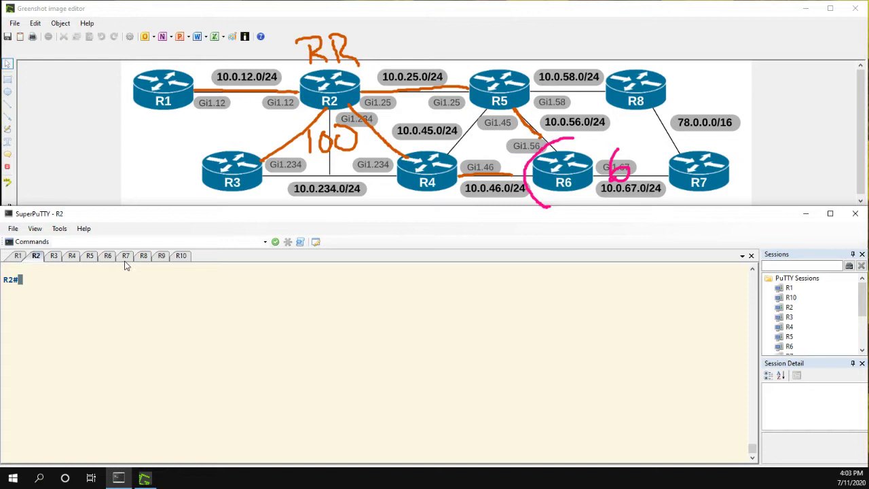
pyautogui.click(107, 256)
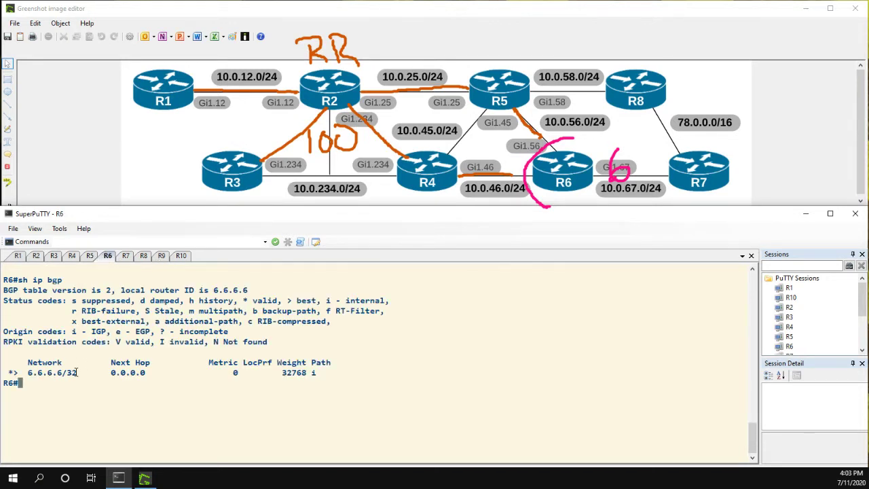
pyautogui.moveTo(77, 373); pyautogui.dragTo(28, 373)
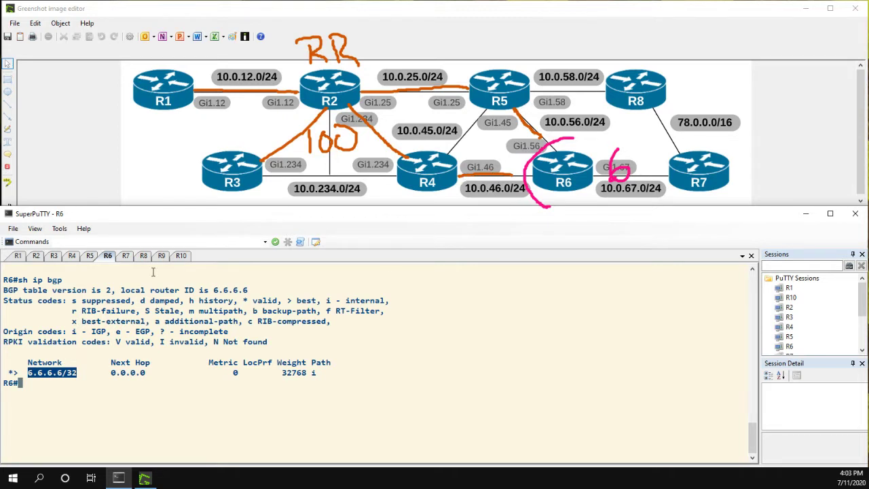
# Display the BGP table on R2 with "show ip bgp" and highlight the path with next hop 4.4.4.4.
pyautogui.click(36, 256)
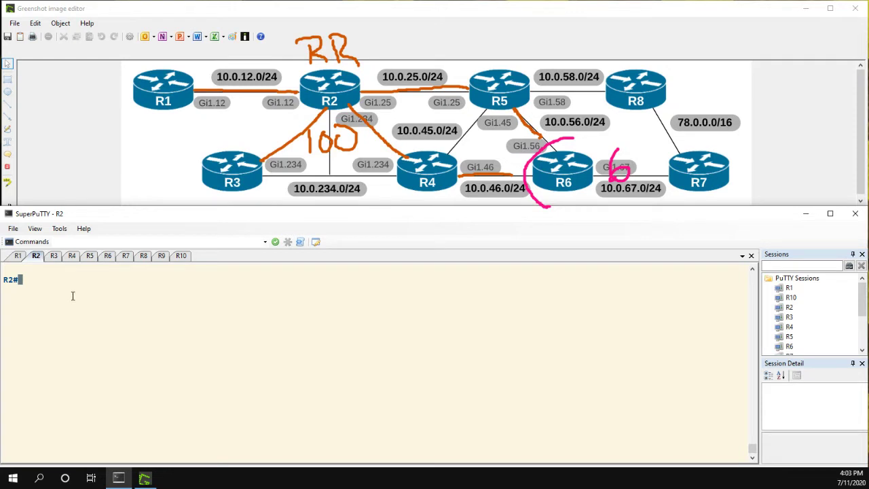
pyautogui.write('show ip bgp')
pyautogui.press('Return')
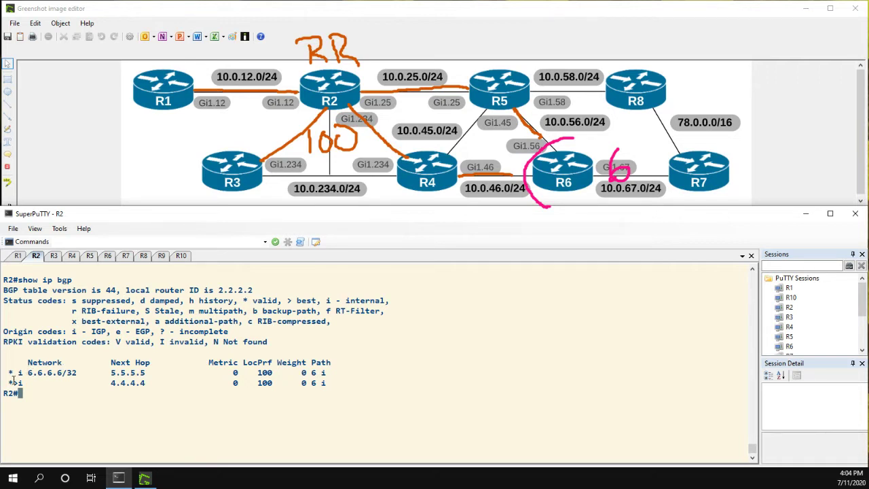
pyautogui.moveTo(8, 383); pyautogui.dragTo(19, 383)
pyautogui.moveTo(146, 382); pyautogui.dragTo(110, 383)
# Display the BGP table on R1 with "show ip bgp".
pyautogui.click(17, 257)
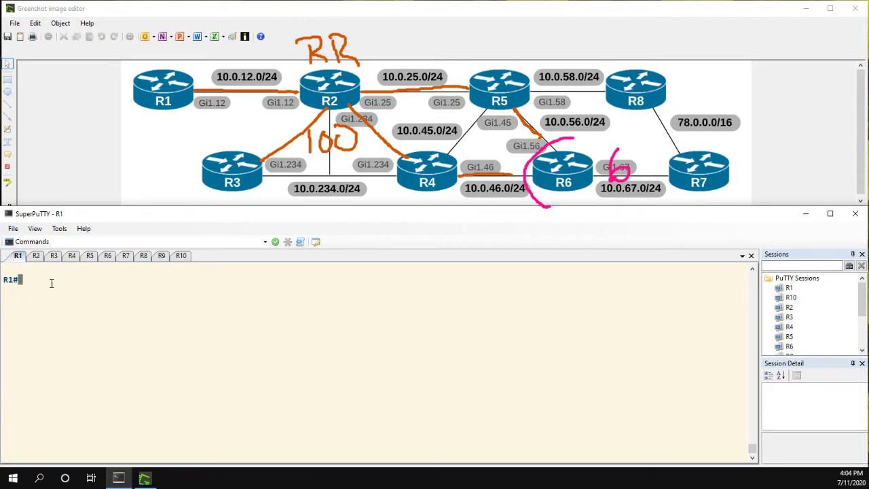
pyautogui.write('show ip bgp')
pyautogui.press('Return')
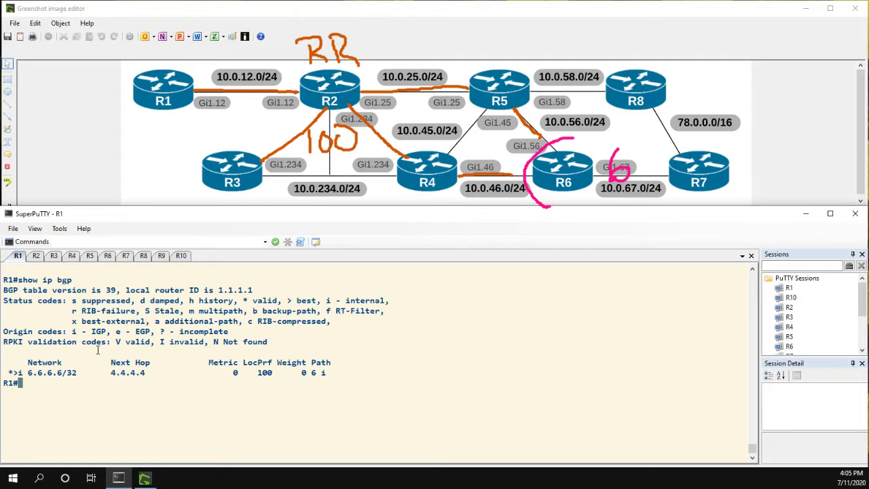
# Run "show bgp ipv4 uni neighbor 2.2.2.2" on R1 and examine its IPv4 Unicast address-family section.
pyautogui.write('show bgp ipv4 uni neighbor 2.2.')
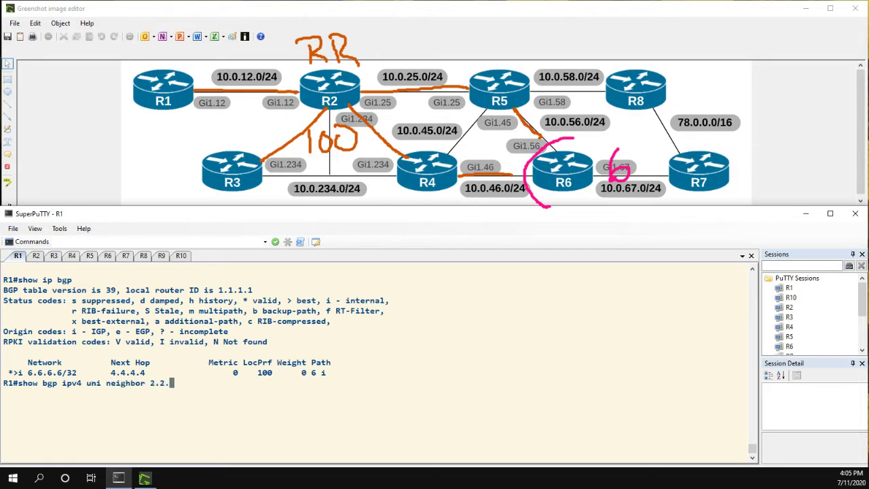
pyautogui.write('2.2')
pyautogui.press('Return')
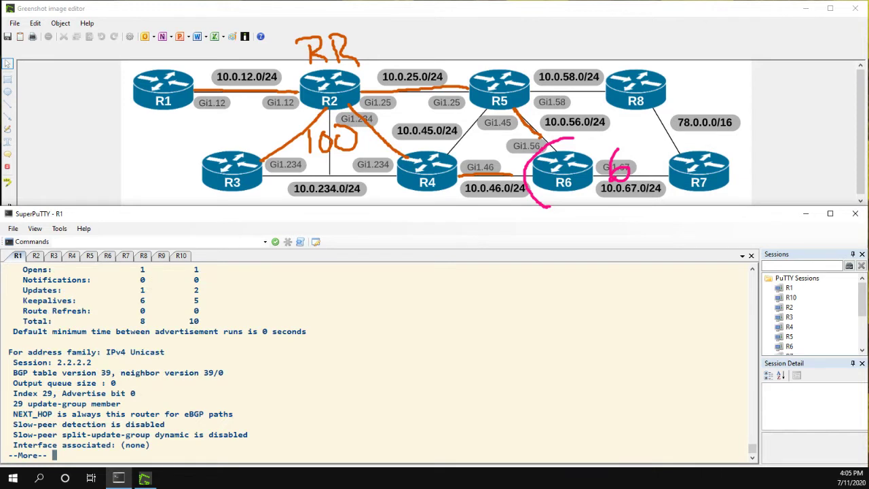
pyautogui.press('space')
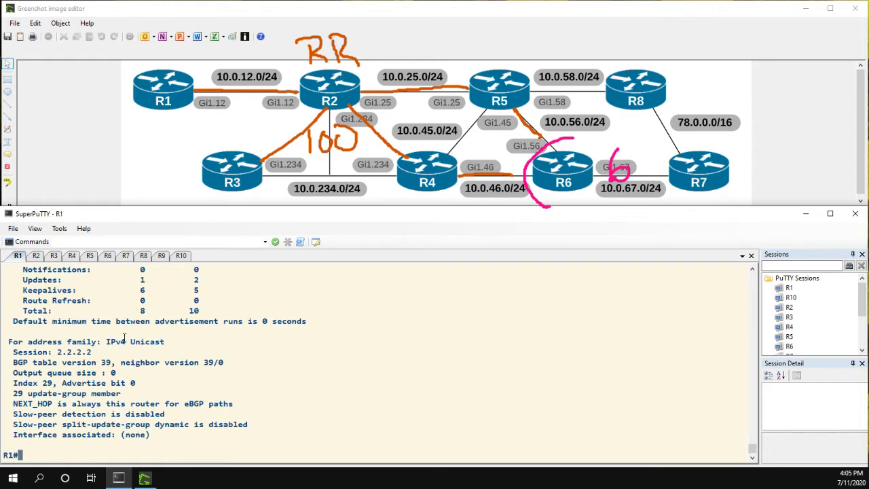
pyautogui.moveTo(103, 341); pyautogui.dragTo(102, 351)
pyautogui.click(102, 350)
# Enter the IPv4 unicast address-family configuration of BGP 100 on R1.
pyautogui.write('conf t')
pyautogui.press('Return')
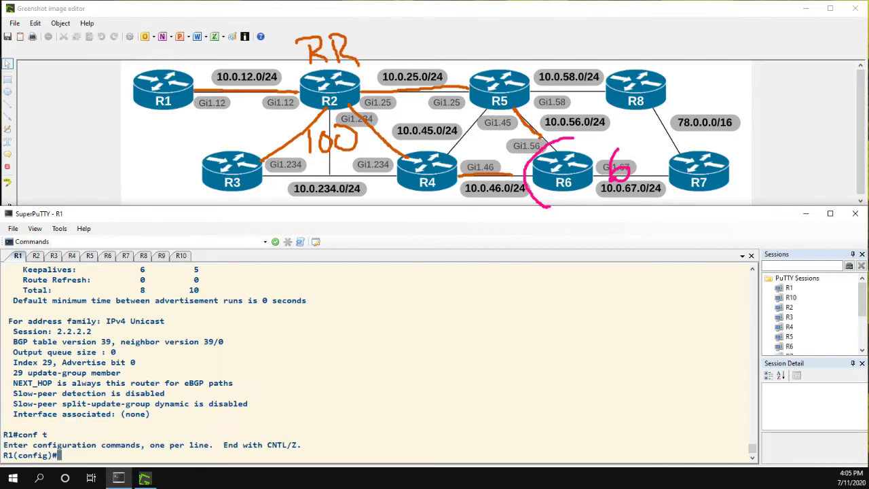
pyautogui.write('router bgp 100')
pyautogui.press('Return')
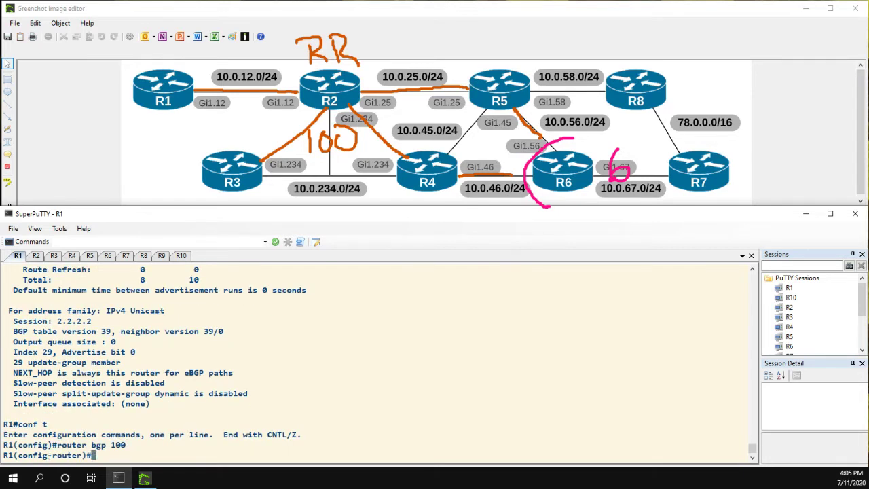
pyautogui.write('address')
pyautogui.press('Tab')
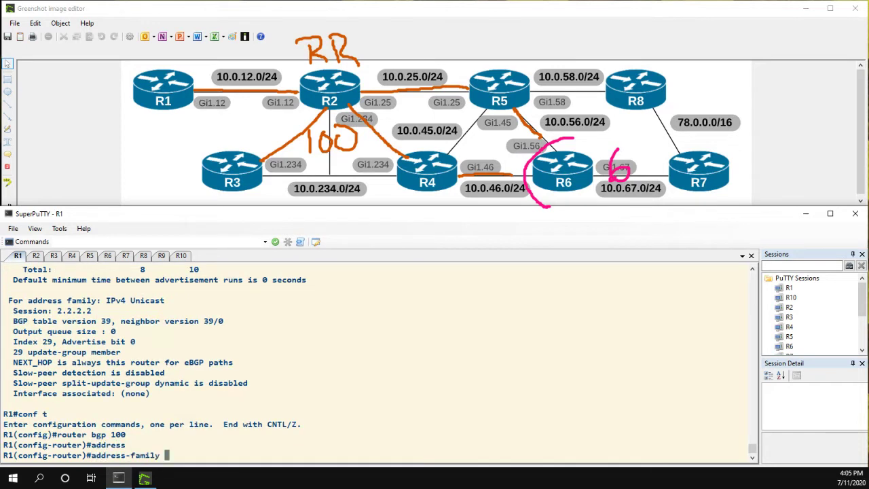
pyautogui.write('ipv4 unicast')
pyautogui.press('Return')
# List the options of "bgp additional-paths", configure "bgp additional-paths receive" on R1, and end the configuration.
pyautogui.write('bgp add')
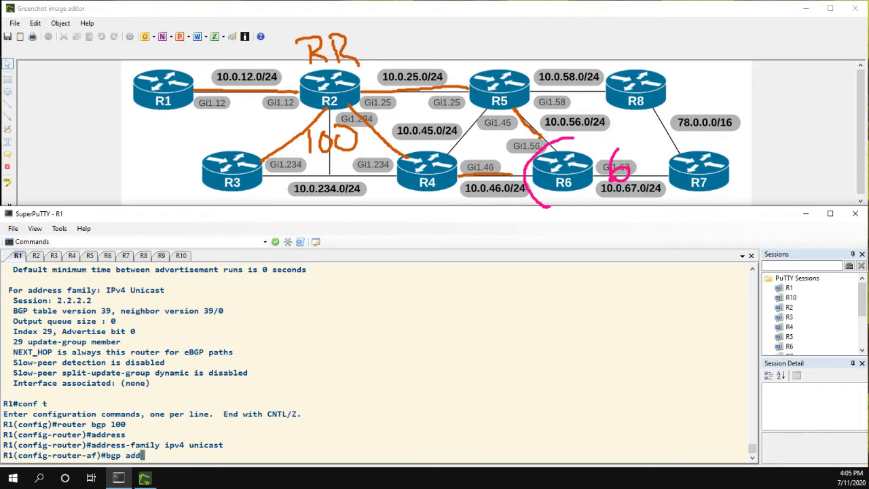
pyautogui.press('Tab')
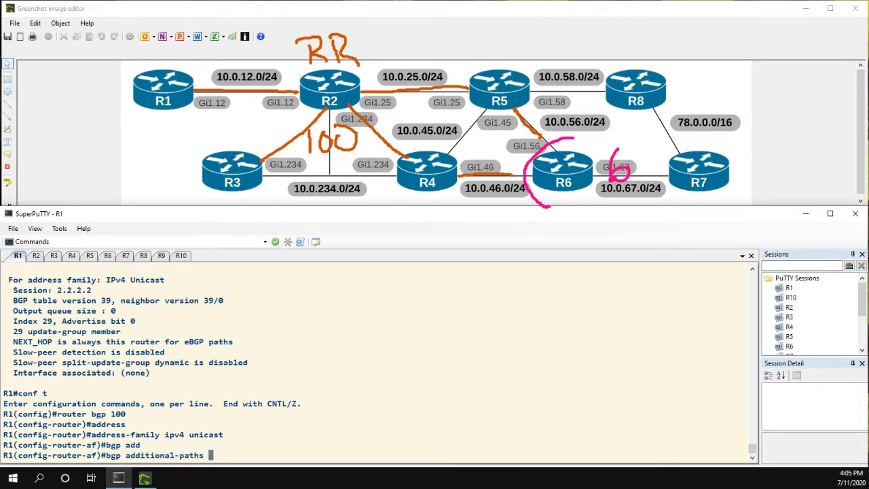
pyautogui.write('?')
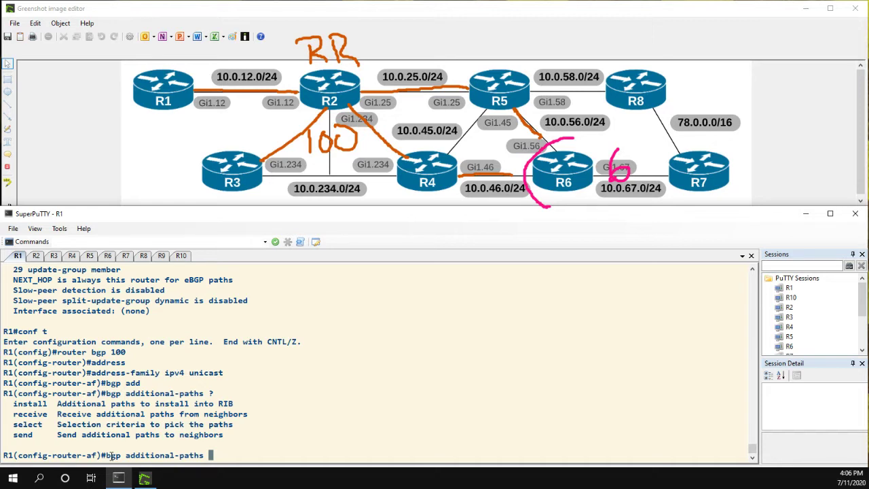
pyautogui.write('receive')
pyautogui.press('Return')
pyautogui.write('en')
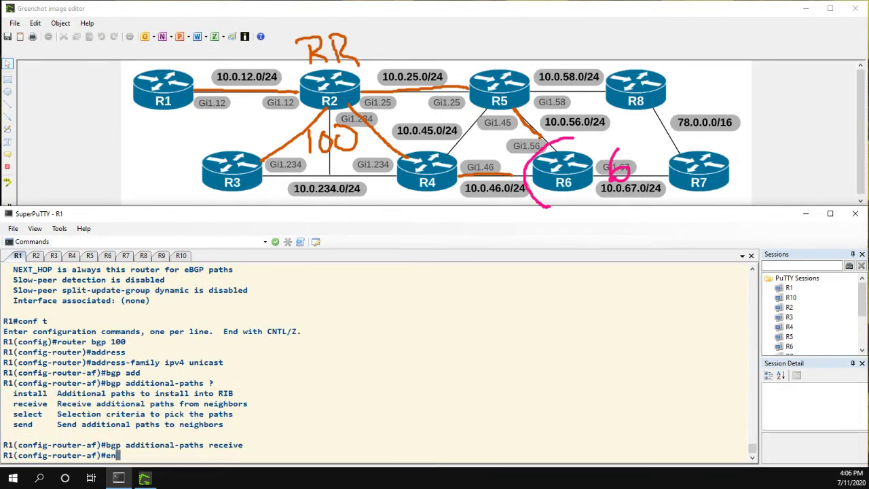
pyautogui.write('d')
pyautogui.press('Return')
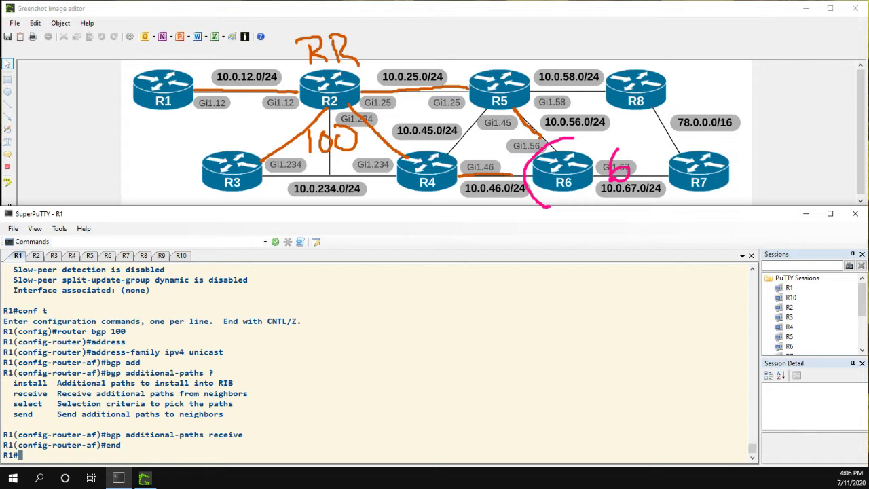
# Enter the IPv4 unicast address-family configuration of BGP 100 on R2.
pyautogui.click(36, 256)
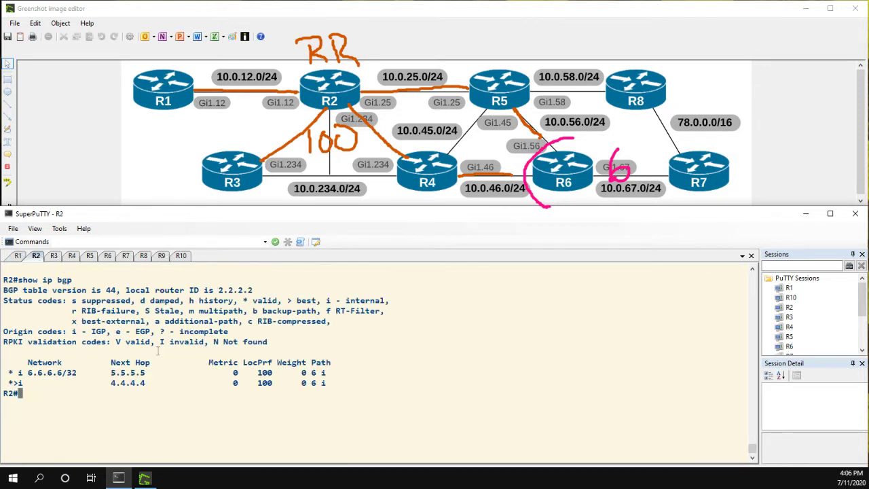
pyautogui.write('conf t')
pyautogui.press('Return')
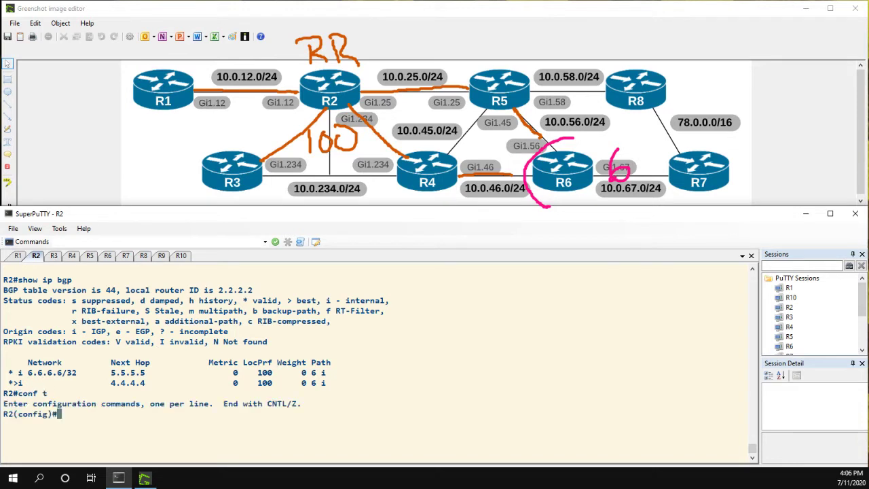
pyautogui.write('router bgp 100')
pyautogui.press('Return')
pyautogui.write('address')
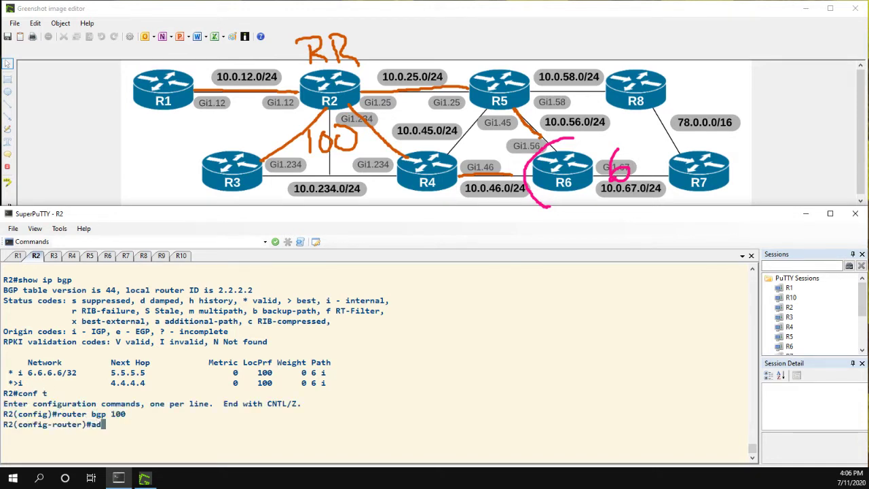
pyautogui.press('Return')
pyautogui.write('address-family ipv4 uni')
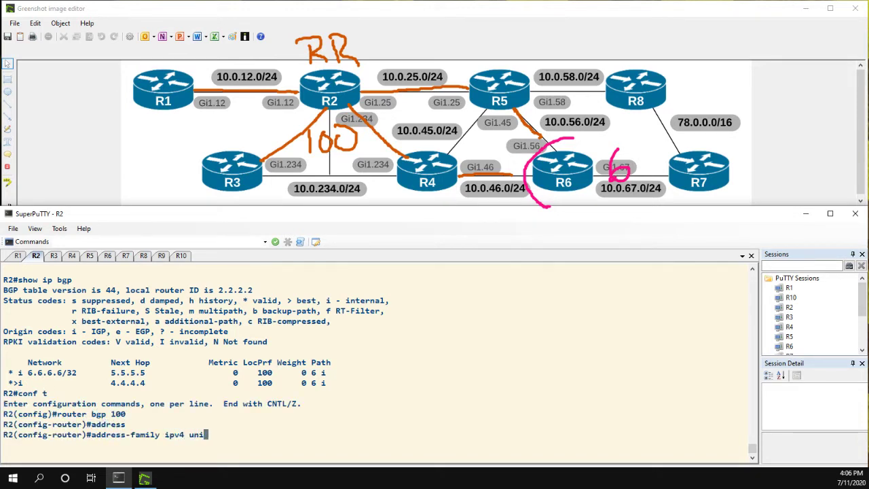
pyautogui.press('Return')
# Configure "bgp additional-paths send" in R2's IPv4 unicast address family.
pyautogui.write('bgp add')
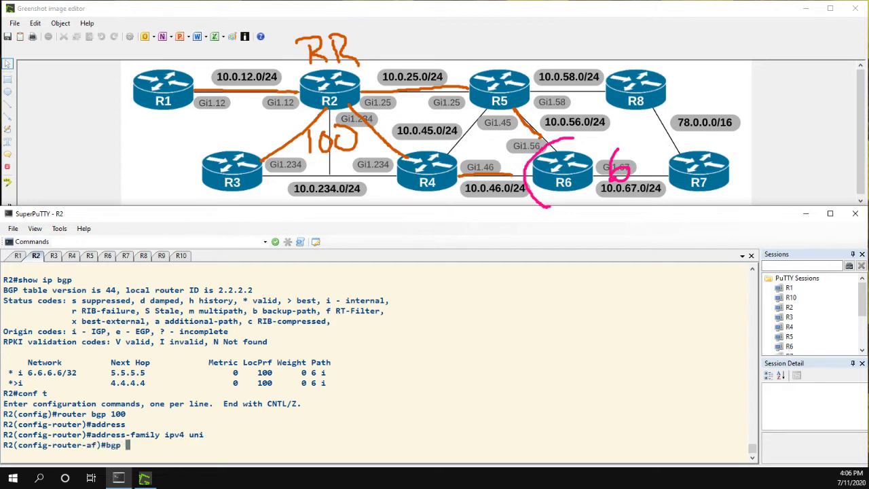
pyautogui.press('Tab')
pyautogui.write('send')
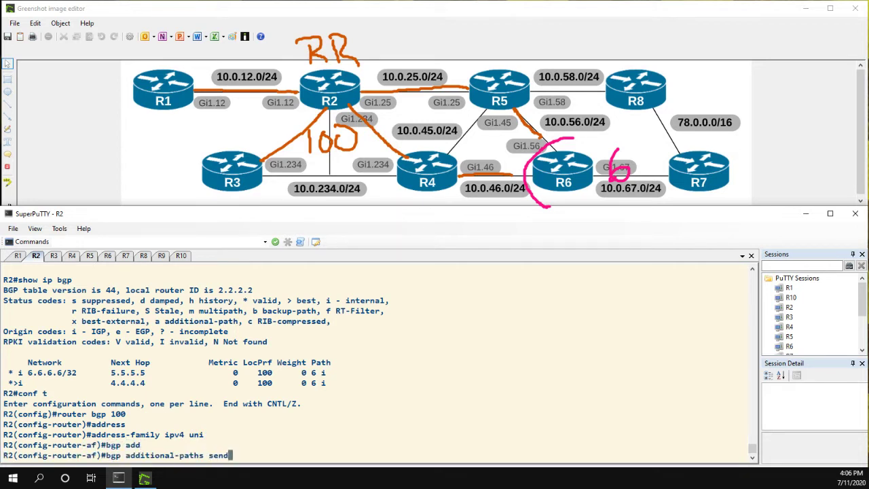
pyautogui.press('Return')
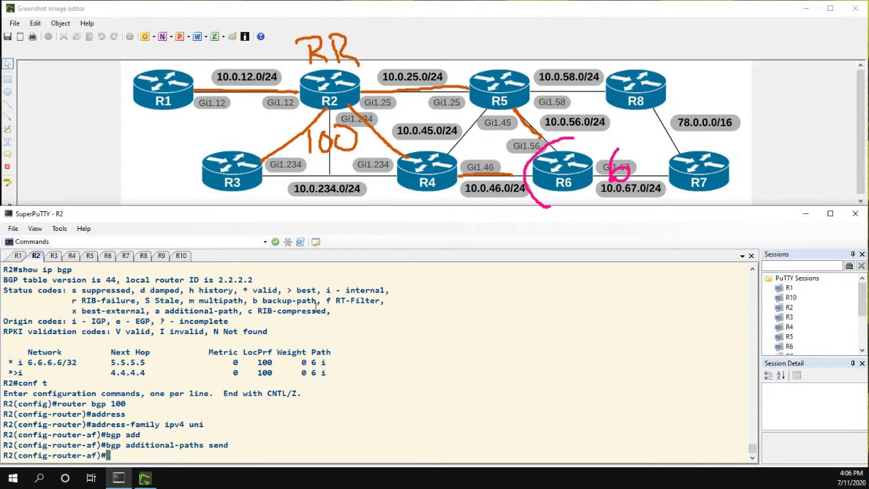
# Rerun "show bgp ipv4 uni neighbor 2.2.2.2" on R1 and check the additional-paths capabilities under IPv4 Unicast.
pyautogui.click(18, 255)
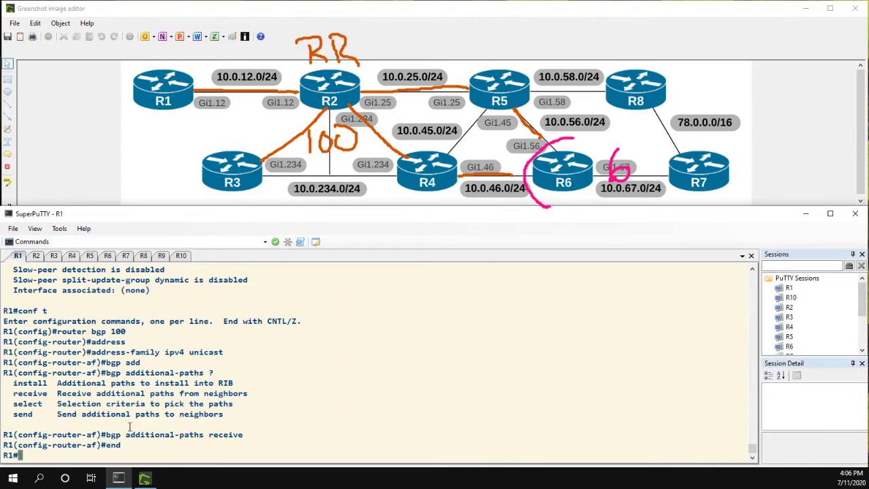
pyautogui.press('Return')
pyautogui.press('Return')
pyautogui.press('Return')
pyautogui.press('Return')
pyautogui.press('Up')
pyautogui.press('Up')
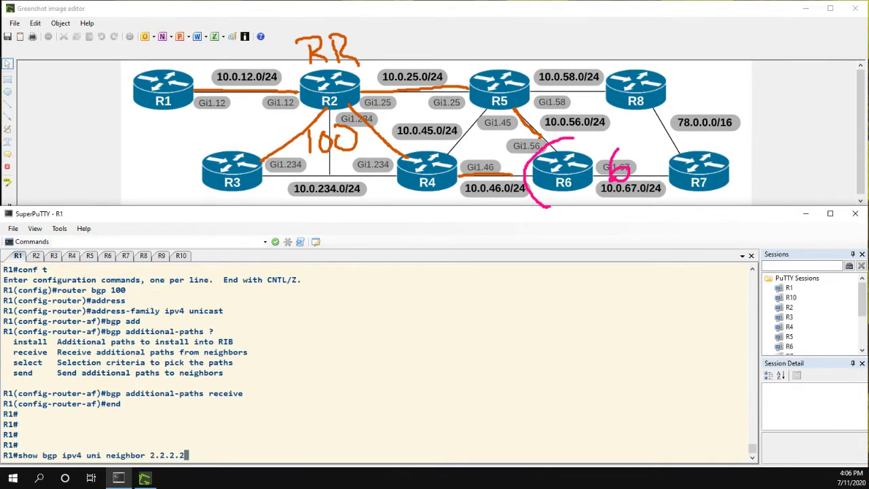
pyautogui.press('Return')
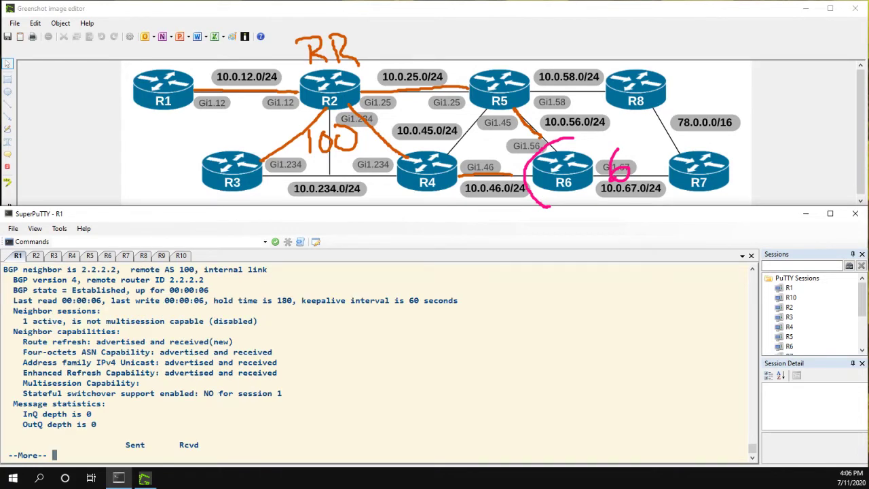
pyautogui.press('space')
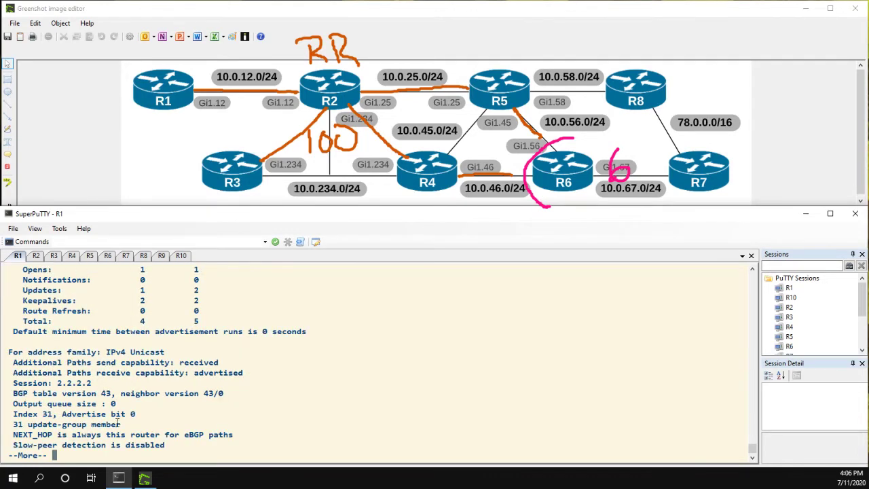
# Examine the Additional Paths send and receive capability lines for neighbor 2.2.2.2 on R1, and display the BGP table with "show ip bgp".
pyautogui.moveTo(96, 363); pyautogui.dragTo(219, 363)
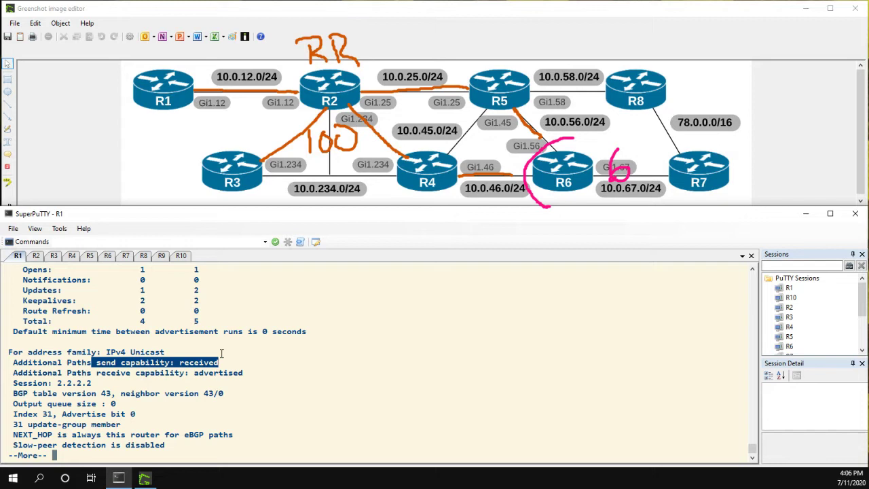
pyautogui.moveTo(194, 373); pyautogui.dragTo(229, 373)
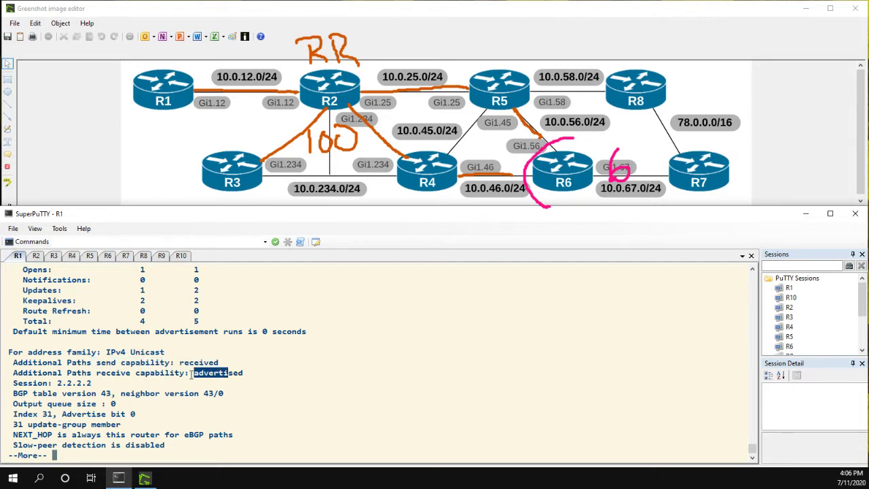
pyautogui.moveTo(102, 372); pyautogui.dragTo(126, 373)
pyautogui.click(126, 373)
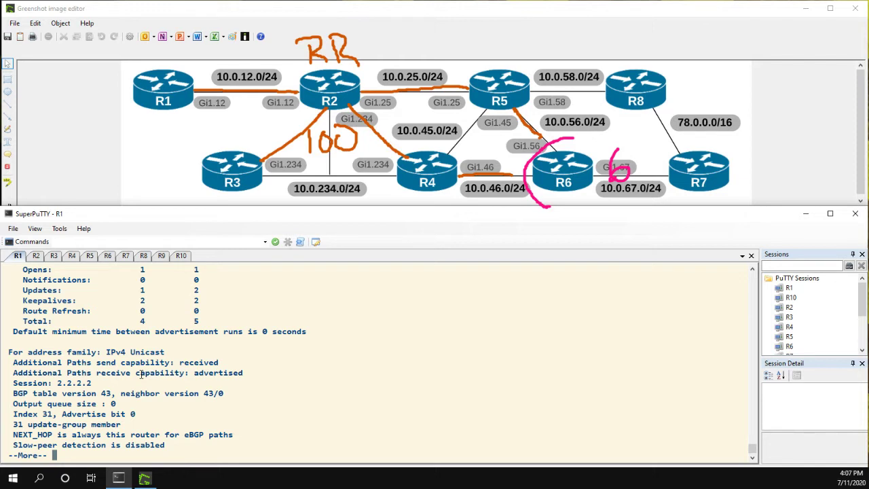
pyautogui.press('space')
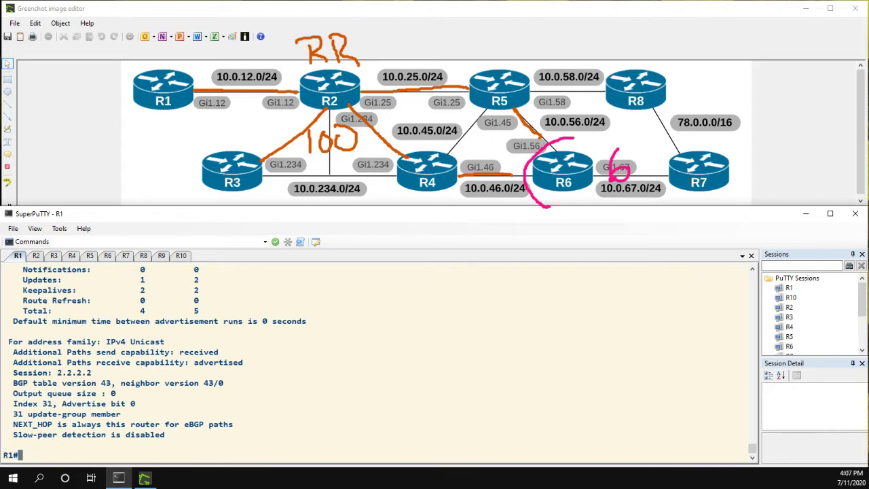
pyautogui.write('show ip bgp')
pyautogui.press('Return')
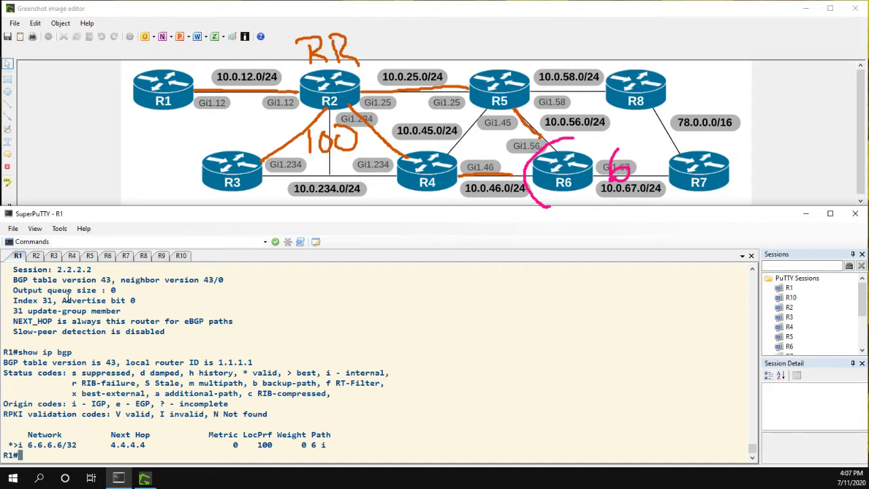
# On R2, list the "bgp additional-paths select" options and configure "bgp additional-paths select best 2" in the IPv4 unicast address family.
pyautogui.click(40, 257)
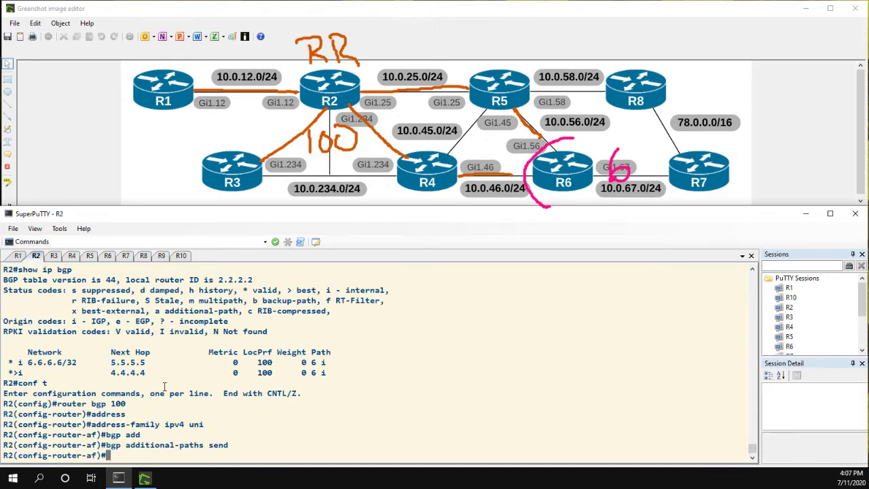
pyautogui.press('Return')
pyautogui.press('Return')
pyautogui.press('Return')
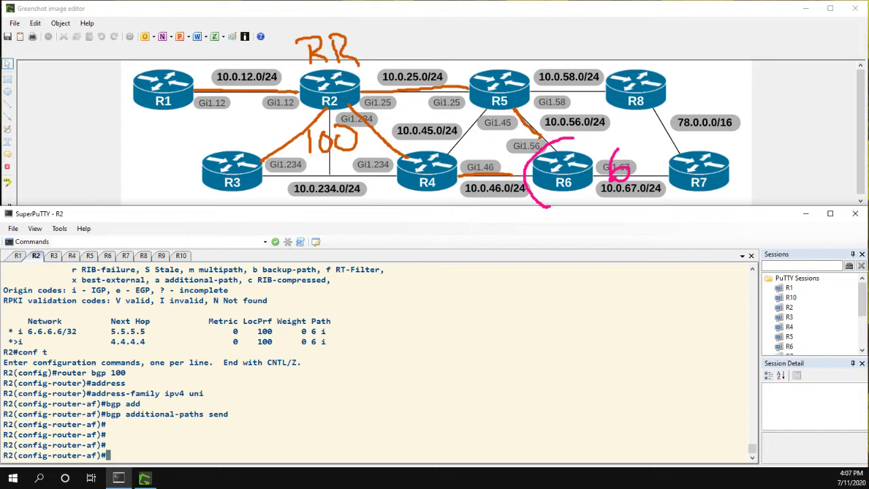
pyautogui.write('bgp add')
pyautogui.press('Tab')
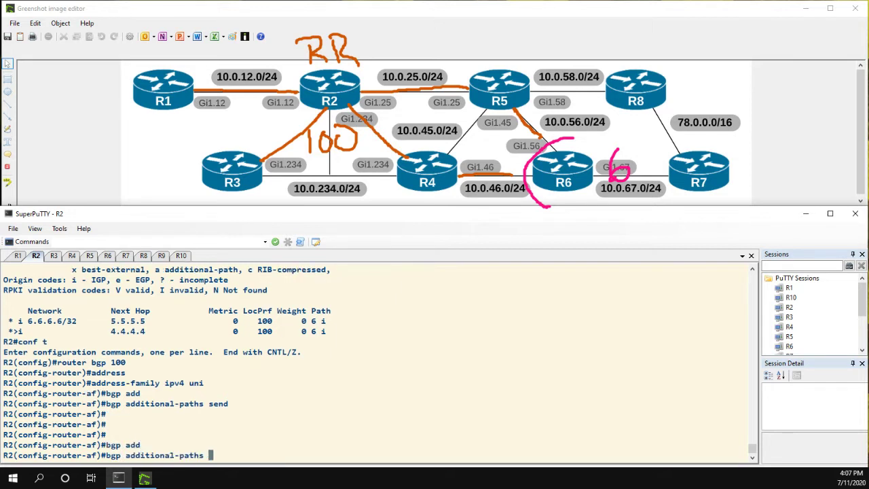
pyautogui.write('select ?')
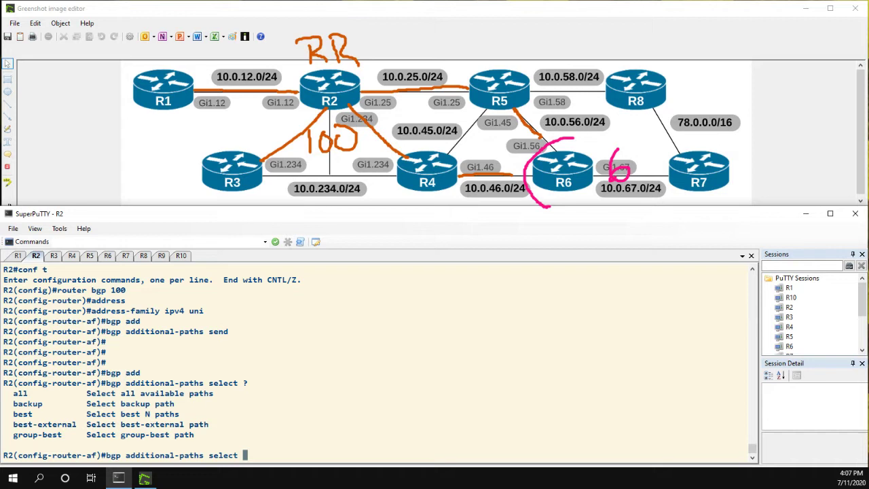
pyautogui.write('best ?')
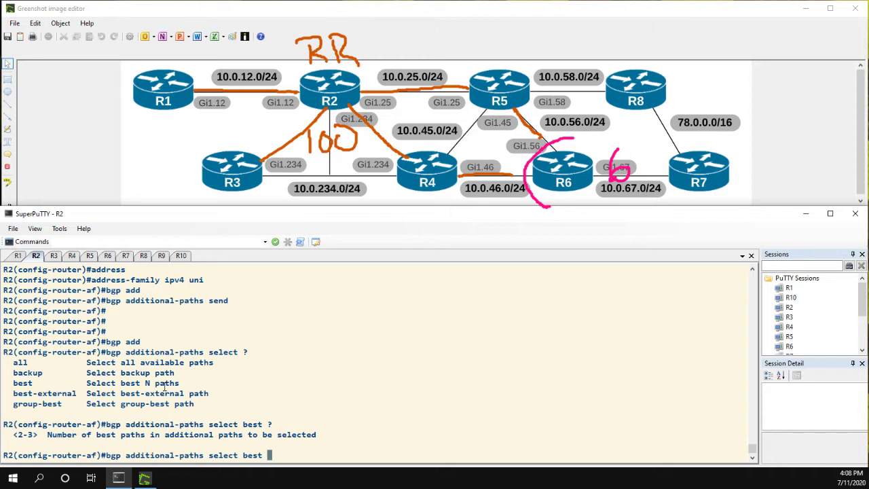
pyautogui.write('2')
pyautogui.press('Return')
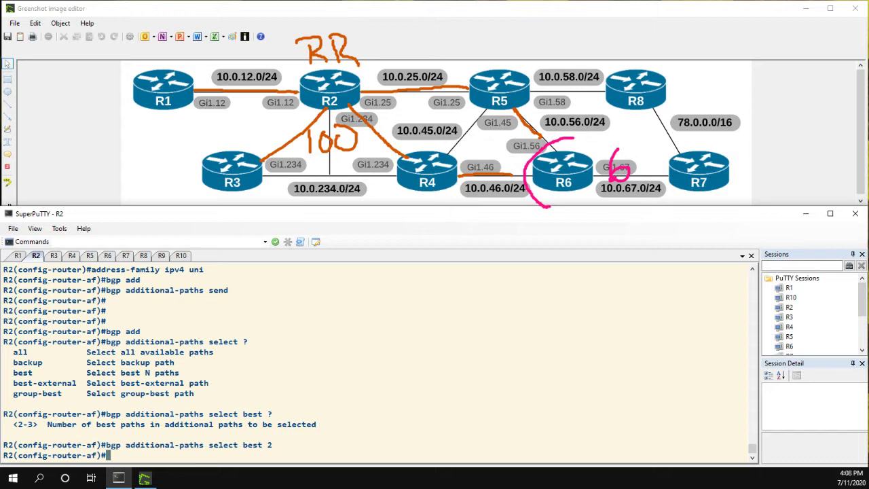
# List the additional-paths advertise options for peer group RRCLIENT and configure "neighbor RRCLIENT advertise additional-paths all" on R2.
pyautogui.write('neighbor RRCLIENT')
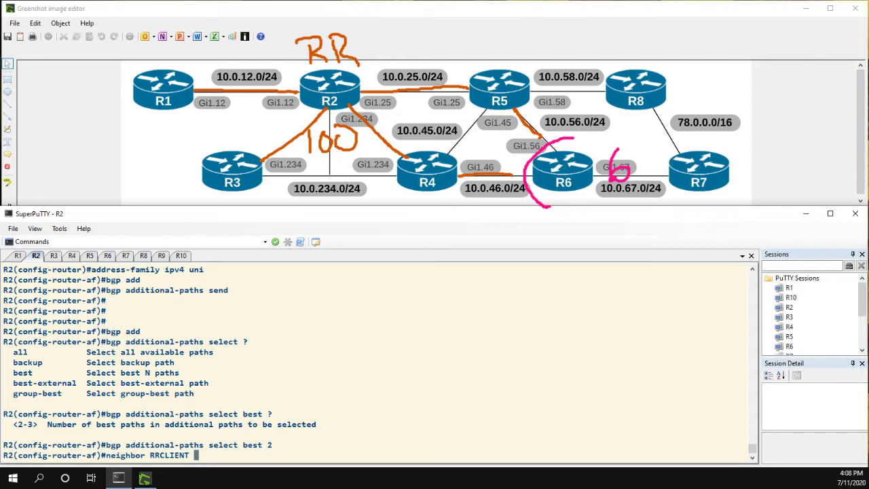
pyautogui.write(' adver')
pyautogui.press('Tab')
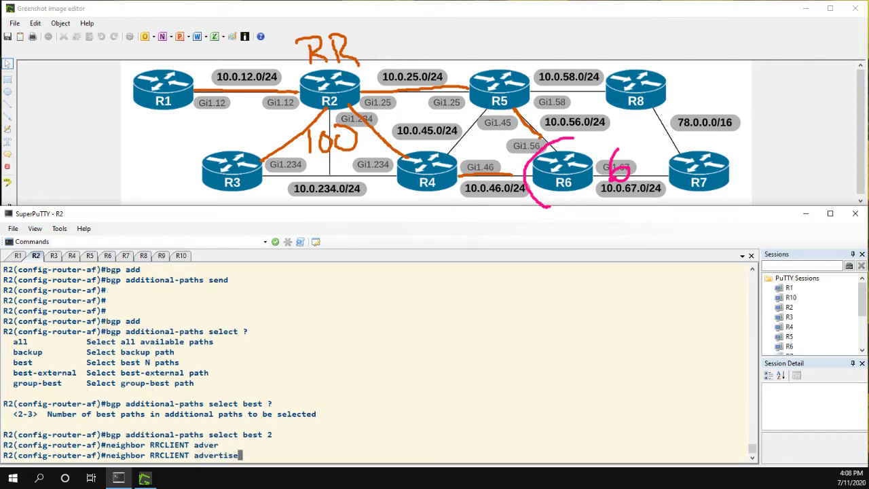
pyautogui.write('add')
pyautogui.press('Tab')
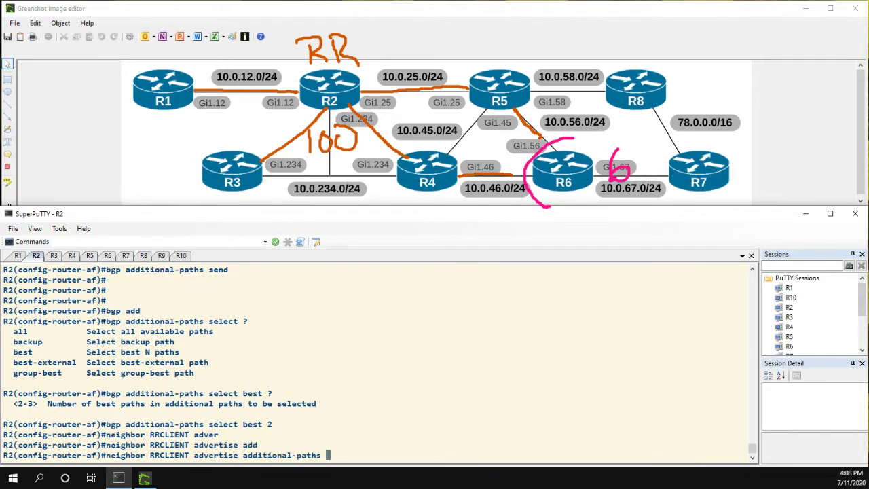
pyautogui.write('?')
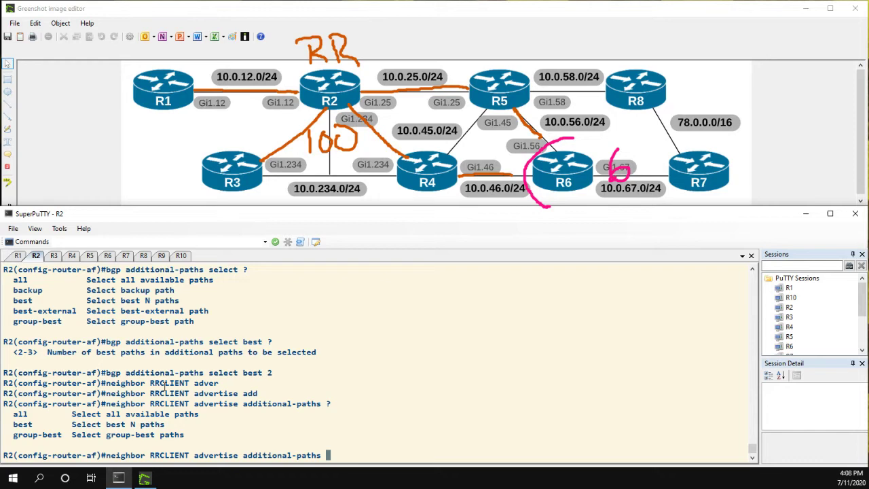
pyautogui.write('all')
pyautogui.press('Return')
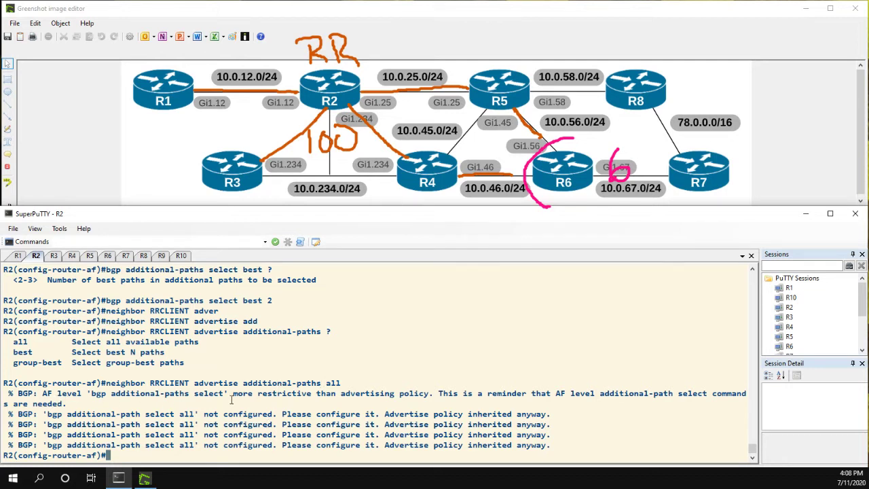
# Compare the RRCLIENT advertise command with the console message about the address-family select setting and the advertising policy.
pyautogui.moveTo(237, 394); pyautogui.dragTo(307, 396)
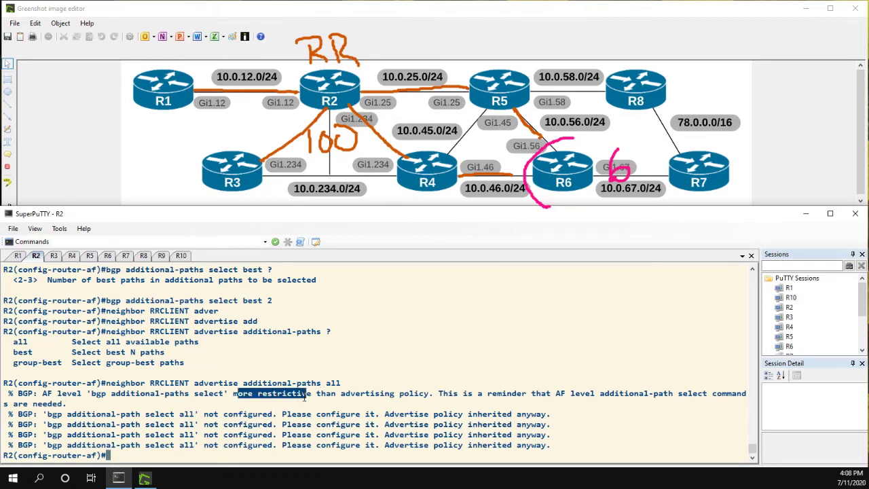
pyautogui.click(304, 398)
pyautogui.doubleClick(336, 384)
pyautogui.click(344, 393)
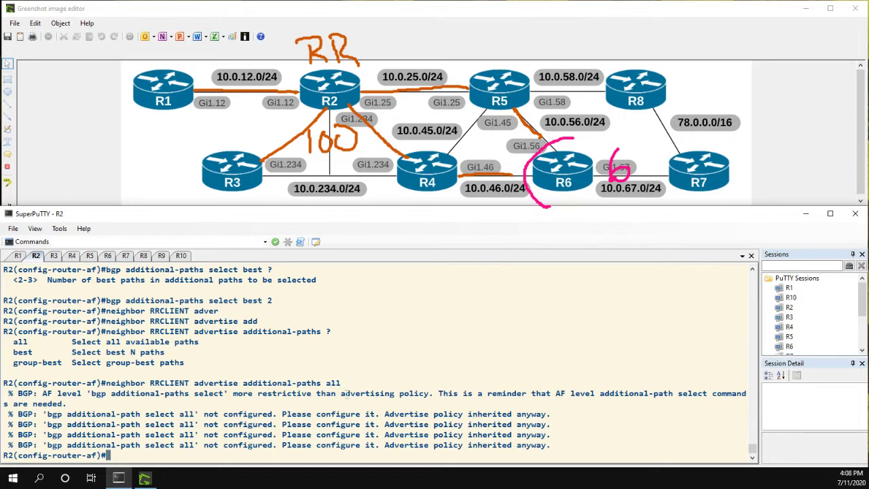
pyautogui.moveTo(345, 393); pyautogui.dragTo(429, 394)
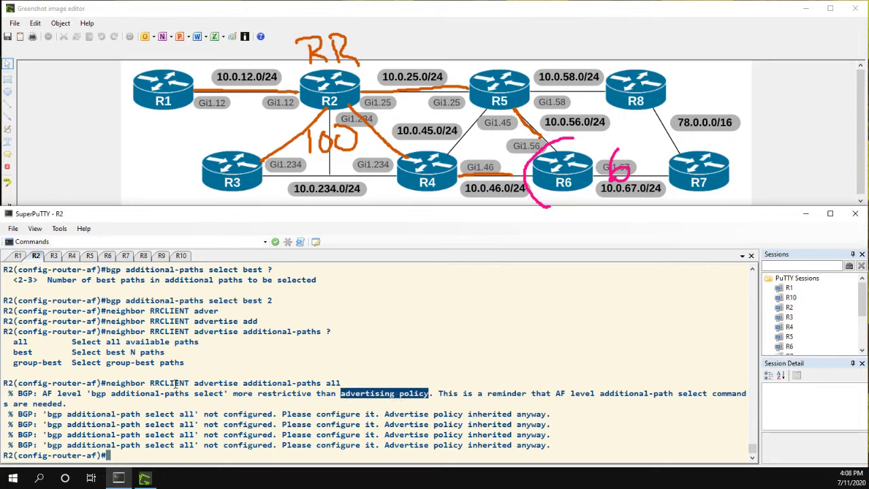
pyautogui.moveTo(198, 384); pyautogui.dragTo(179, 385)
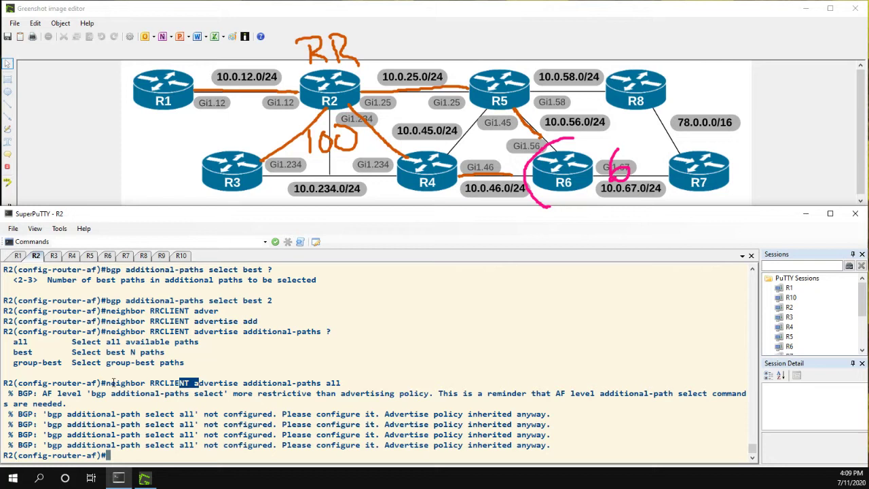
pyautogui.moveTo(106, 384); pyautogui.dragTo(343, 384)
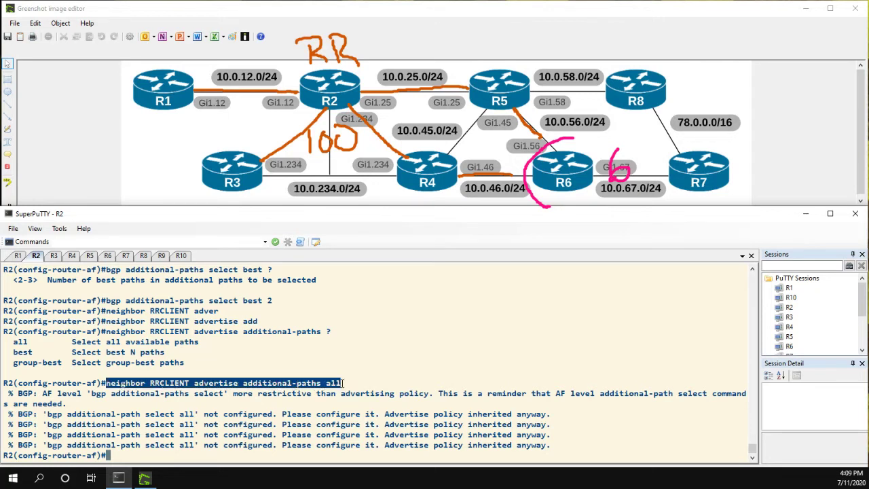
pyautogui.click(261, 393)
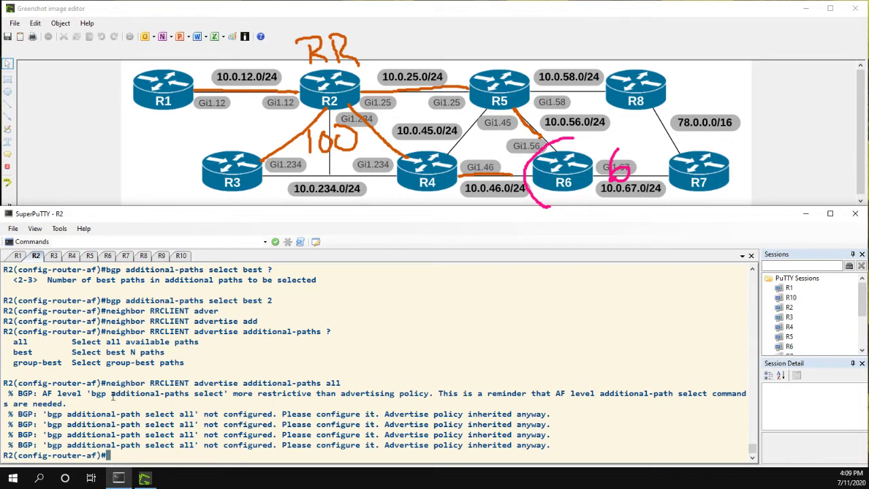
pyautogui.moveTo(111, 395); pyautogui.dragTo(221, 394)
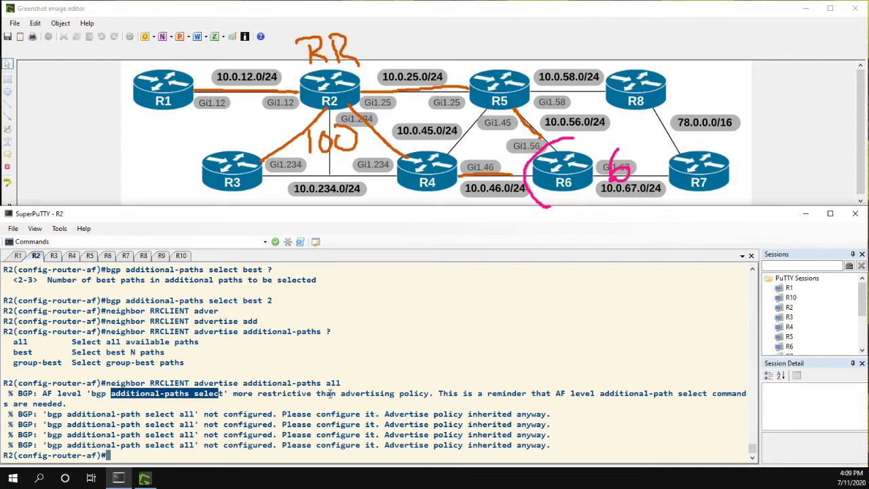
pyautogui.click(330, 394)
# Rerun "show ip bgp" on R1 and check the paths for 6.6.6.6/32.
pyautogui.click(18, 256)
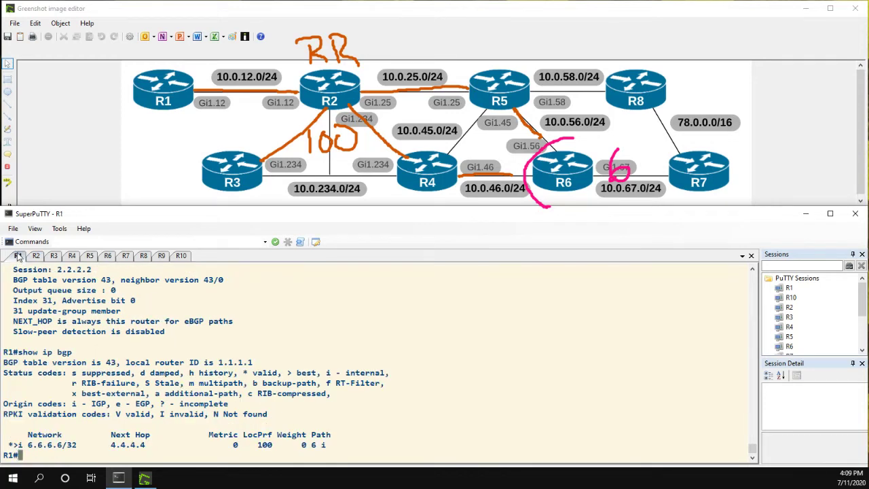
pyautogui.press('Return')
pyautogui.press('Return')
pyautogui.press('Up')
pyautogui.press('Return')
pyautogui.press('Up')
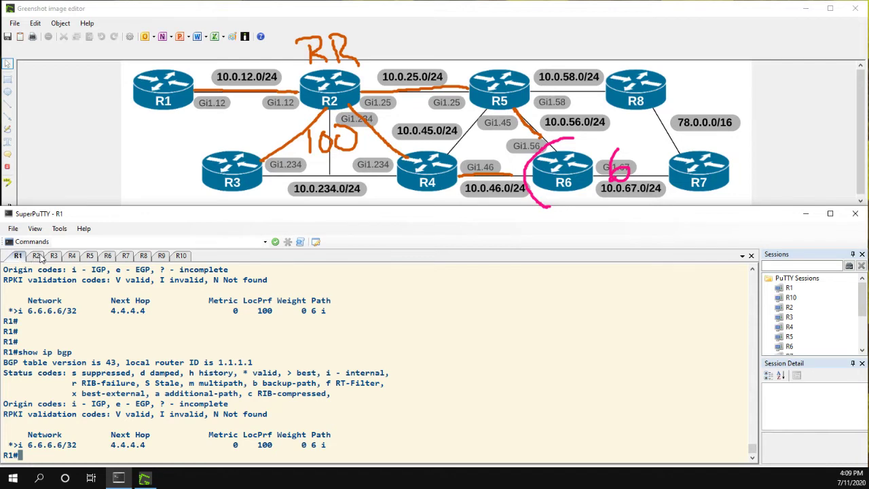
# Configure "bgp additional-paths select all" in R2's IPv4 unicast address family.
pyautogui.click(37, 256)
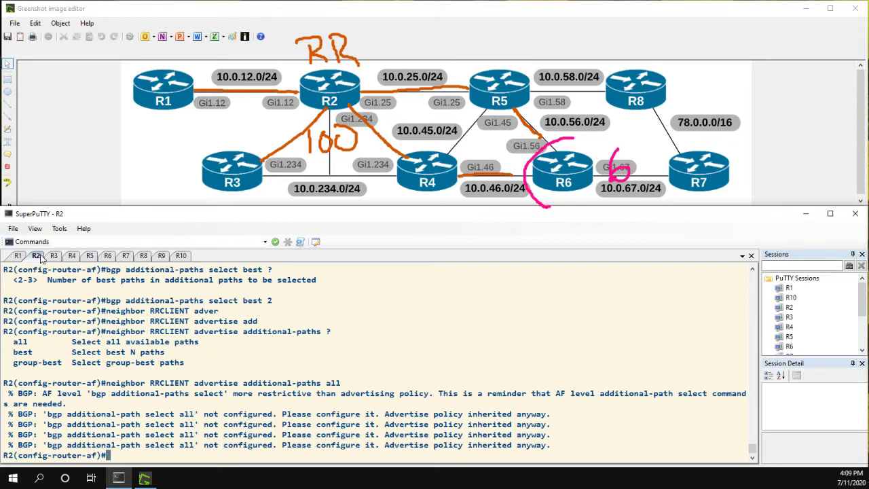
pyautogui.press('Up')
pyautogui.press('Up')
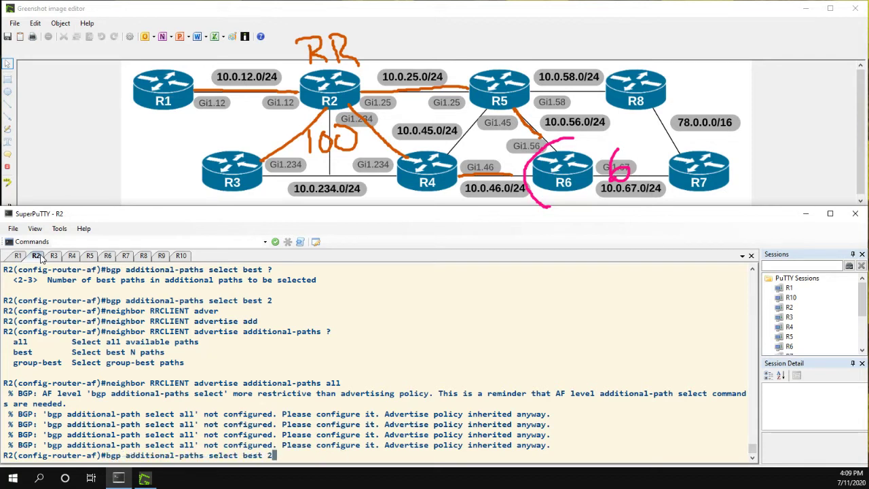
pyautogui.press('BackSpace')
pyautogui.press('BackSpace')
pyautogui.press('BackSpace')
pyautogui.press('BackSpace')
pyautogui.press('BackSpace')
pyautogui.press('BackSpace')
pyautogui.write('all')
pyautogui.press('Return')
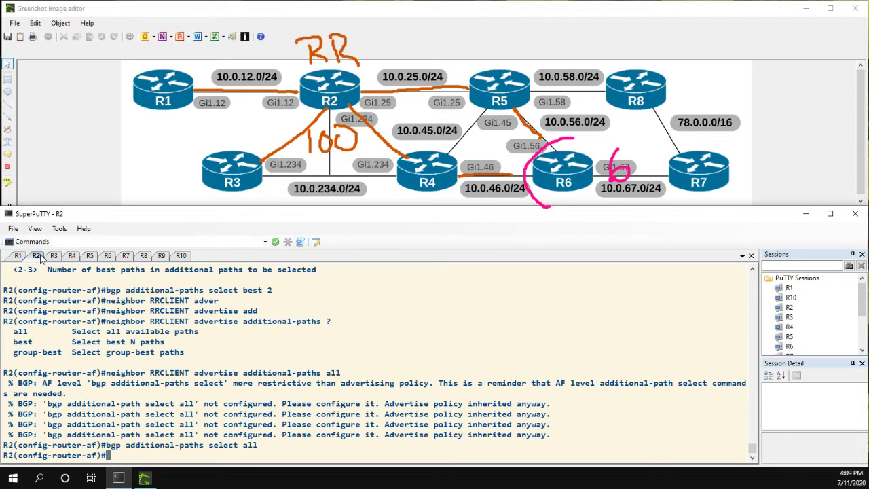
# Display R2's BGP running configuration with "do sh run | s router bgp" and check the additional-paths select line.
pyautogui.write('do sh run | s router bgp')
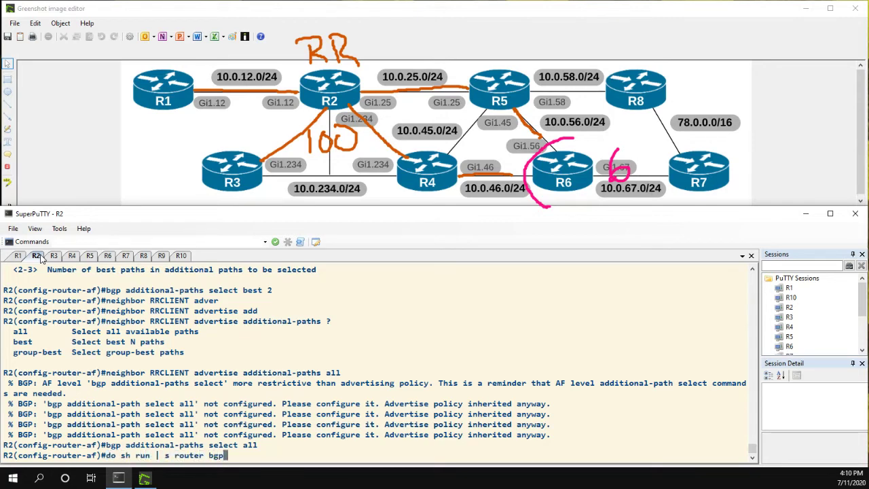
pyautogui.press('Return')
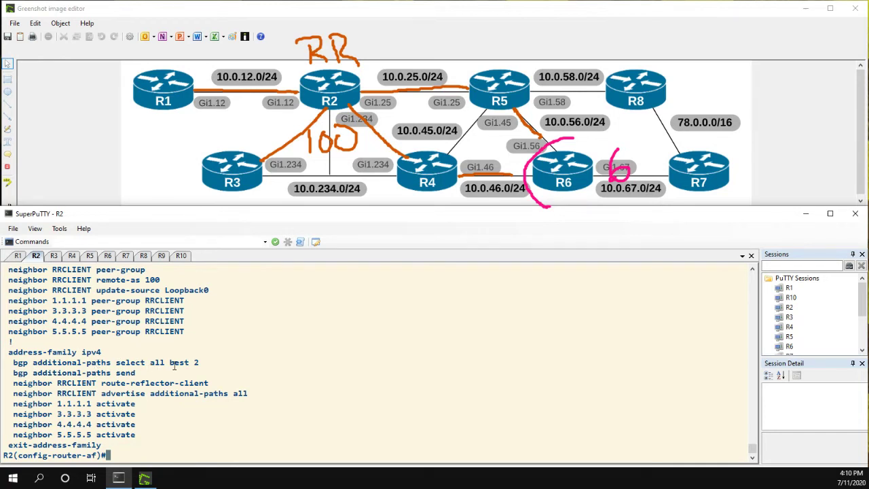
pyautogui.moveTo(195, 363); pyautogui.dragTo(140, 363)
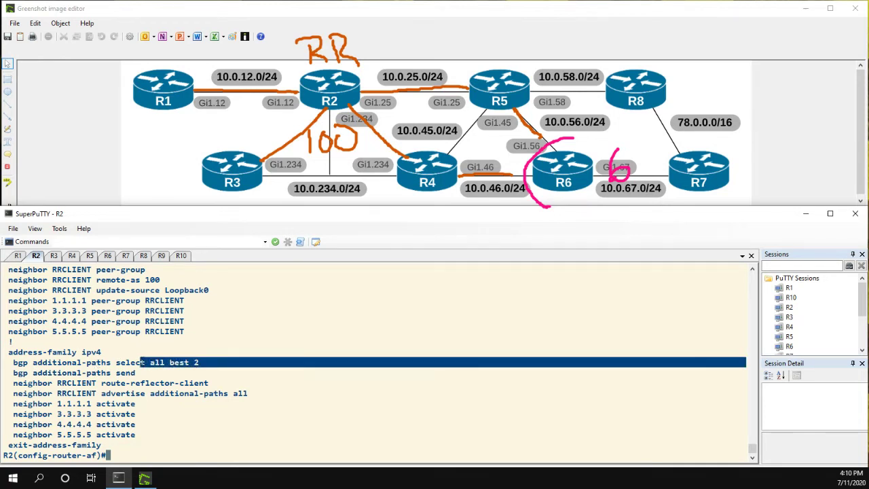
pyautogui.click(157, 363)
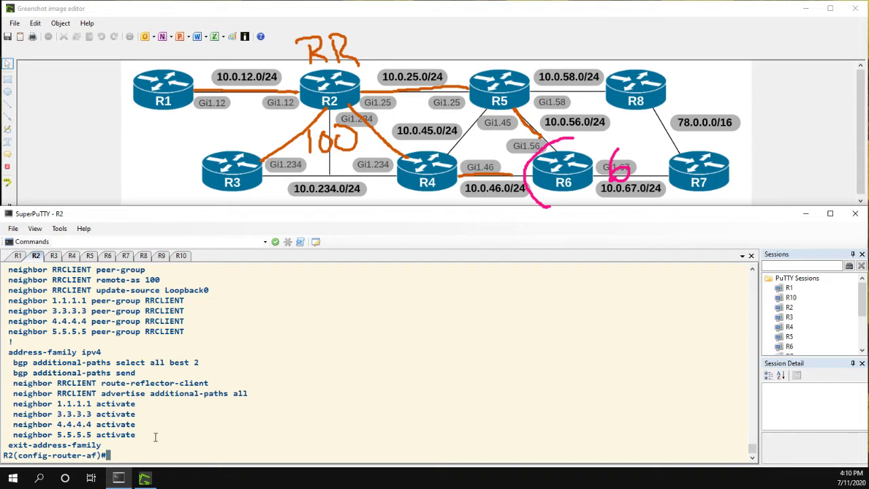
# Remove "bgp additional-paths select best 2" from R2 and display the BGP section of the running configuration again.
pyautogui.write('bgp additional-paths select best 2')
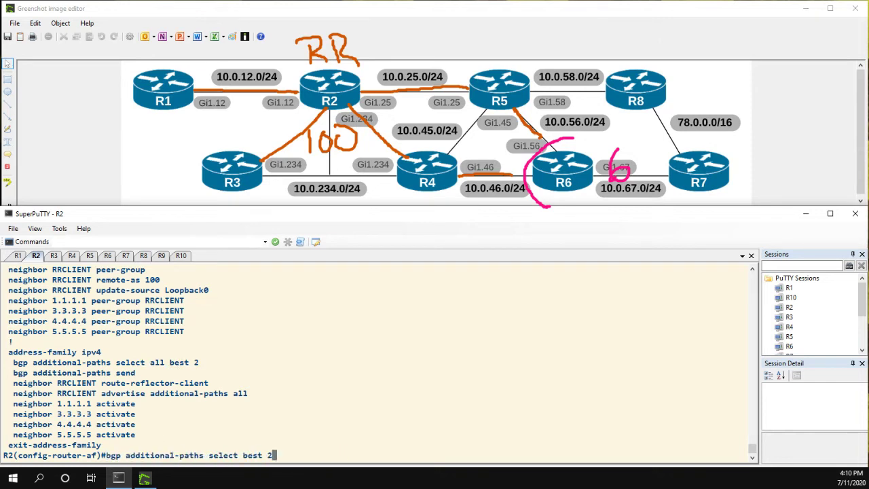
pyautogui.hotkey('ctrl', 'a')
pyautogui.write('no')
pyautogui.press('Return')
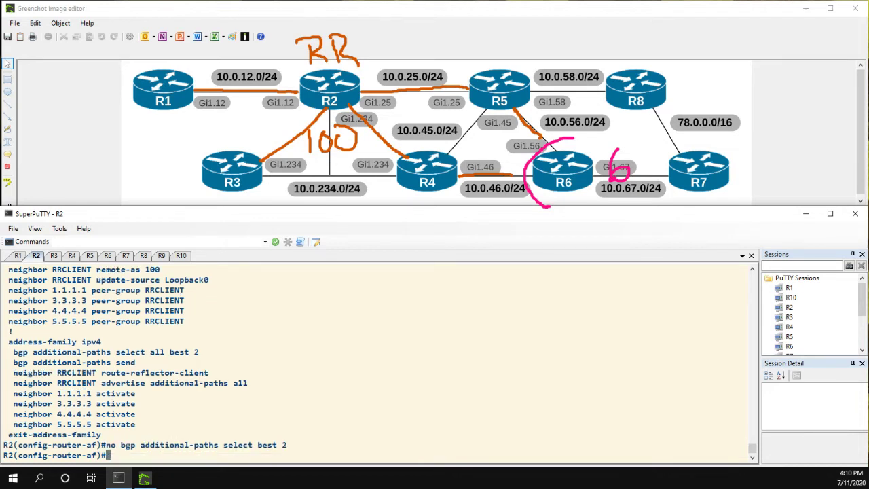
pyautogui.write('do sh run | s router bgp')
pyautogui.press('Return')
pyautogui.press('space')
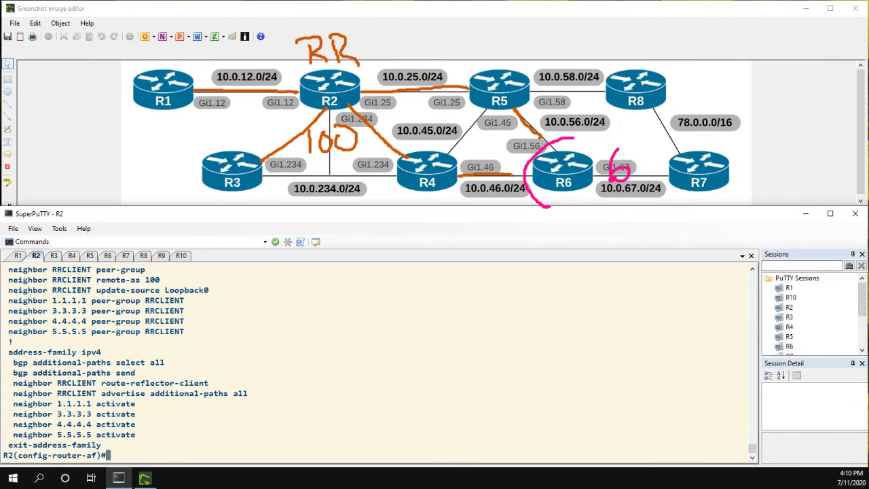
# Check R2's "select all" and "advertise additional-paths all" lines, and run "show ip bgp" on R1 to examine the next hops for 6.6.6.6/32.
pyautogui.moveTo(13, 362); pyautogui.dragTo(163, 362)
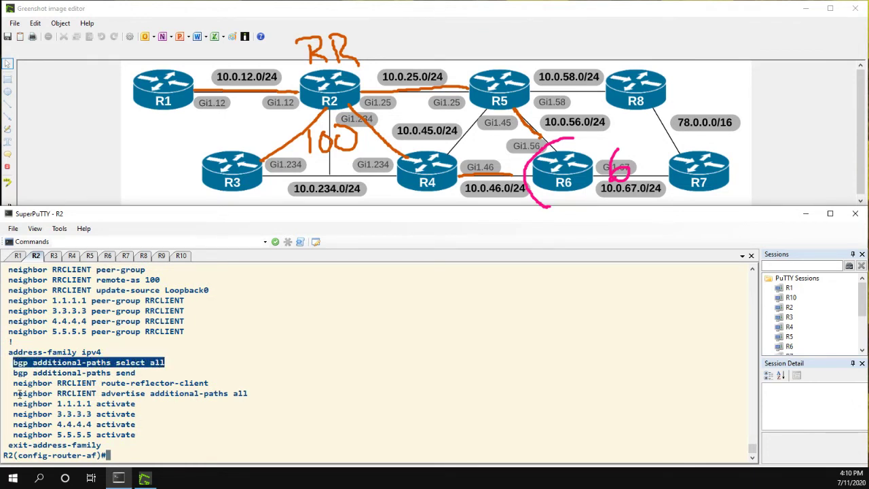
pyautogui.moveTo(14, 393); pyautogui.dragTo(247, 394)
pyautogui.click(18, 256)
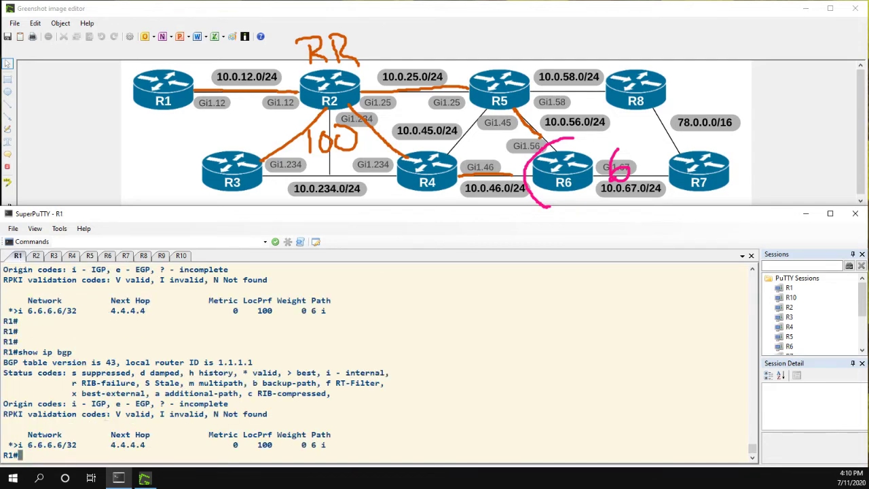
pyautogui.press('Return')
pyautogui.press('Up')
pyautogui.press('Return')
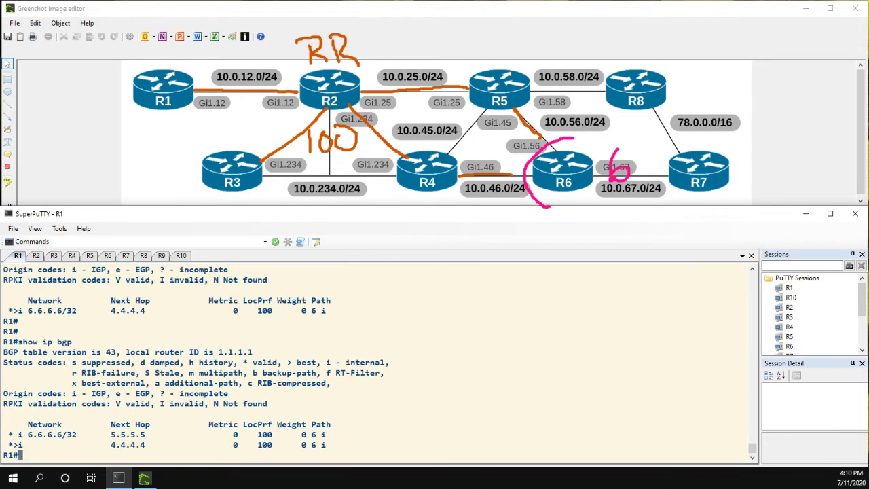
pyautogui.doubleClick(128, 434)
pyautogui.click(141, 435)
pyautogui.doubleClick(127, 434)
# Configure "neighbor RRCLIENT advertise additional-paths best 2" in R2's IPv4 address family and read the command's output.
pyautogui.click(36, 256)
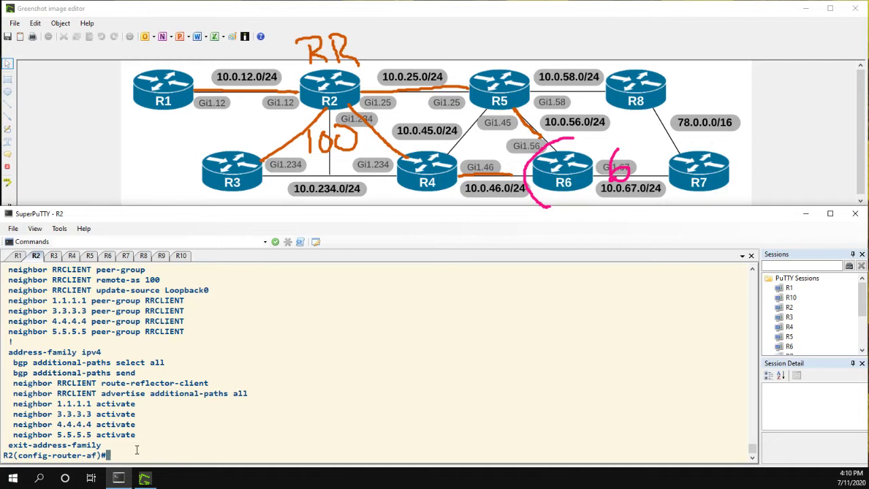
pyautogui.write('neighbor RRCLIENT ad')
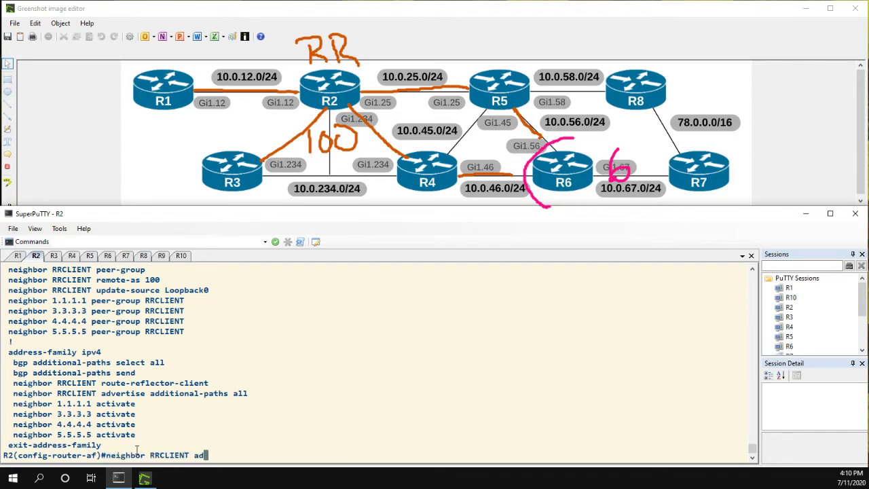
pyautogui.write('vertise add')
pyautogui.press('Tab')
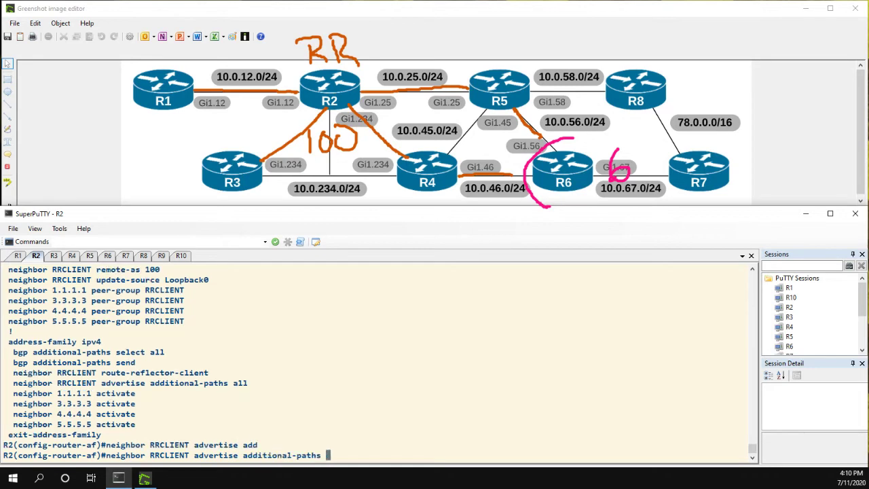
pyautogui.write('best 2')
pyautogui.press('Return')
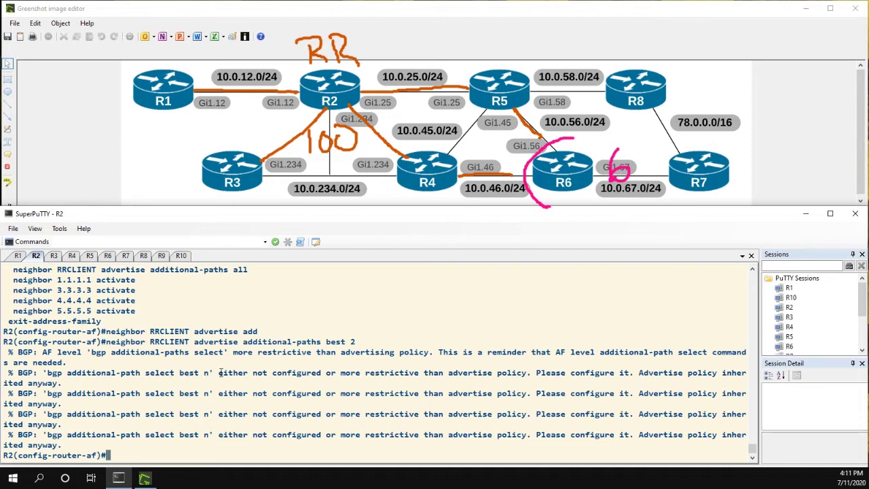
pyautogui.moveTo(218, 372); pyautogui.dragTo(319, 370)
pyautogui.click(319, 367)
# Display R1's BGP table again with "show ip bgp" and check the paths for 6.6.6.6/32.
pyautogui.click(18, 256)
pyautogui.press('Return')
pyautogui.press('Return')
pyautogui.press('Return')
pyautogui.press('Up')
pyautogui.press('Return')
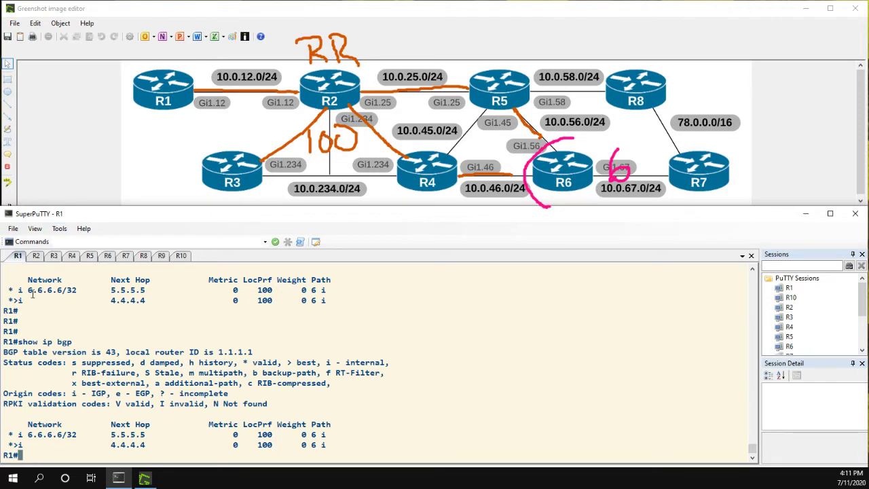
# Leave configuration mode on R2, run "sh ip bgp", and examine the status codes of the 6.6.6.6/32 paths against the legend.
pyautogui.click(36, 256)
pyautogui.write('end')
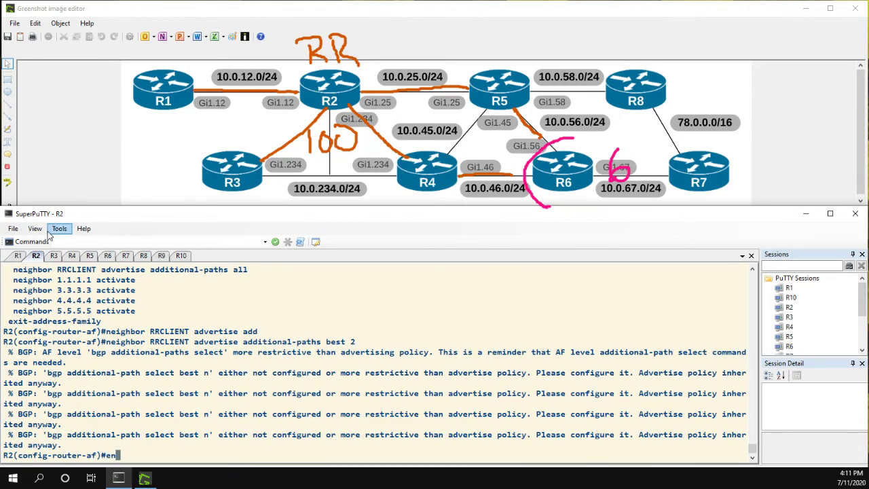
pyautogui.press('Return')
pyautogui.press('Return')
pyautogui.press('Return')
pyautogui.press('Return')
pyautogui.press('Return')
pyautogui.write('sh ip bgp')
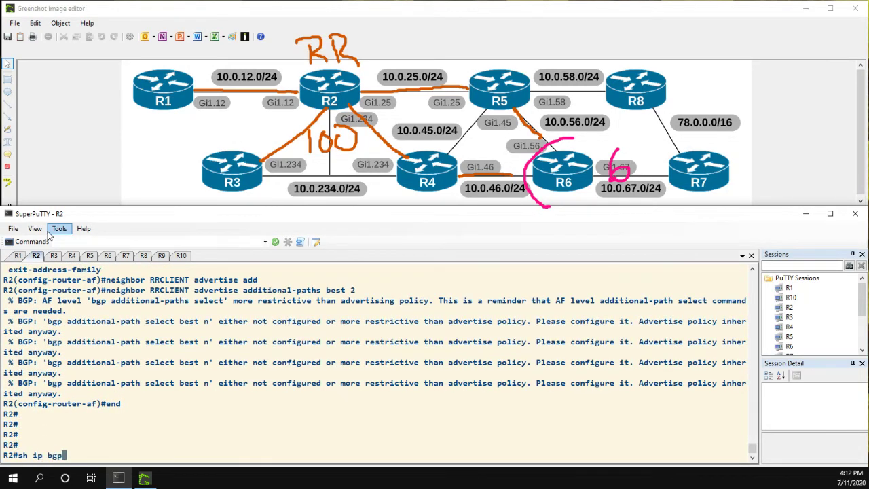
pyautogui.press('Return')
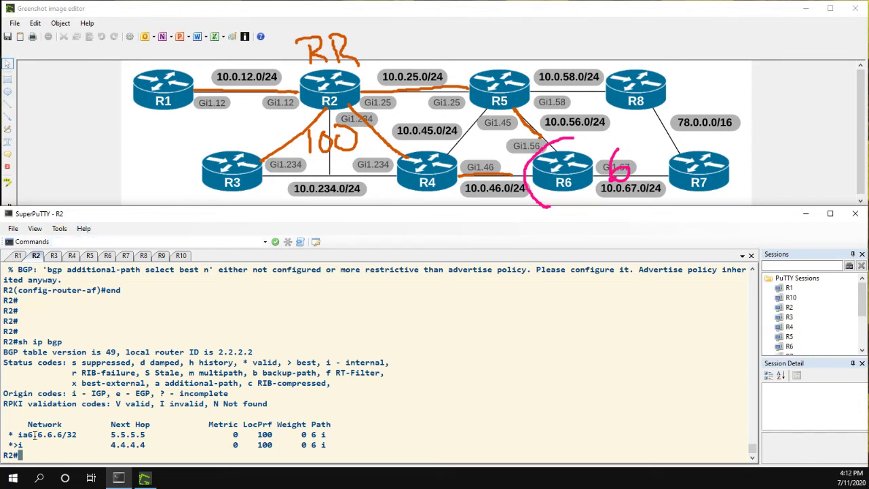
pyautogui.moveTo(28, 434); pyautogui.dragTo(19, 434)
pyautogui.moveTo(155, 383); pyautogui.dragTo(238, 384)
pyautogui.click(234, 387)
# Display the full BGP section of R2's running configuration from privileged EXEC mode with "sh run | s router bgp".
pyautogui.write('do sh run | s router bgp')
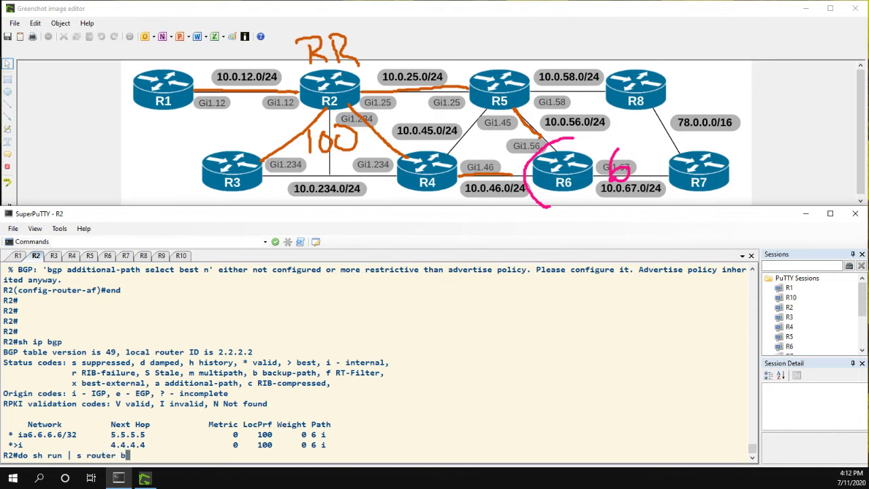
pyautogui.press('Return')
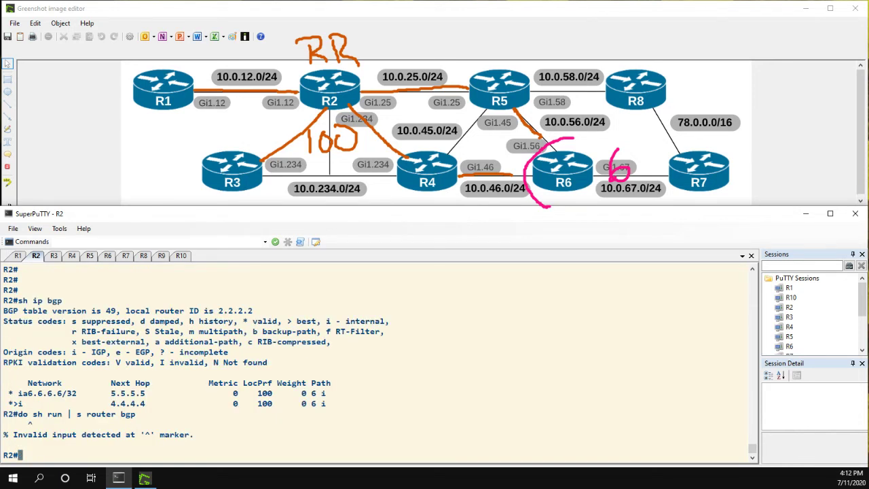
pyautogui.press('Up')
pyautogui.press('Left')
pyautogui.press('Left')
pyautogui.press('Left')
pyautogui.press('Left')
pyautogui.press('Left')
pyautogui.press('Left')
pyautogui.press('Left')
pyautogui.press('Left')
pyautogui.press('Left')
pyautogui.press('Left')
pyautogui.press('Left')
pyautogui.press('Left')
pyautogui.press('Left')
pyautogui.press('Left')
pyautogui.press('Left')
pyautogui.press('Left')
pyautogui.press('Left')
pyautogui.press('Left')
pyautogui.press('Left')
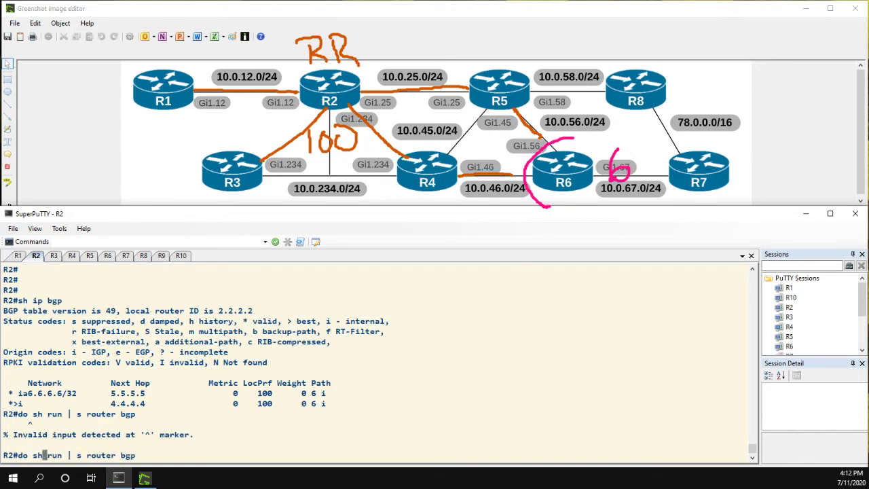
pyautogui.press('Left')
pyautogui.press('Left')
pyautogui.press('BackSpace')
pyautogui.press('BackSpace')
pyautogui.press('BackSpace')
pyautogui.press('Return')
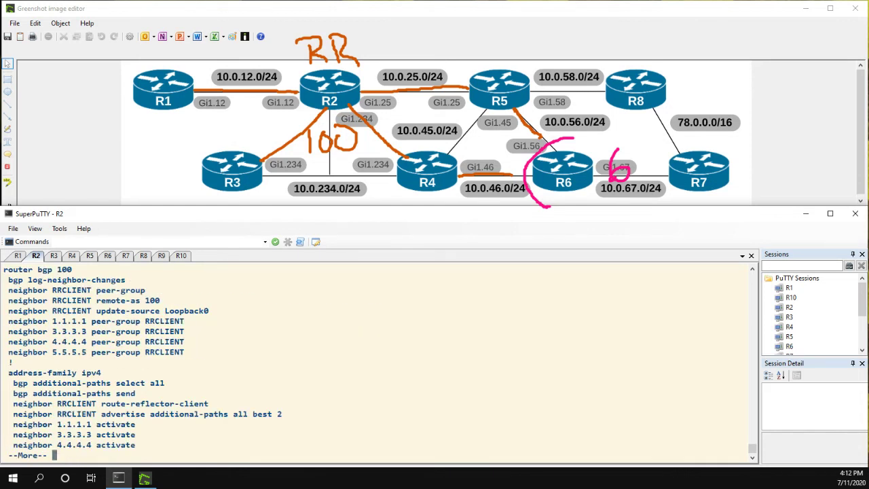
pyautogui.press('space')
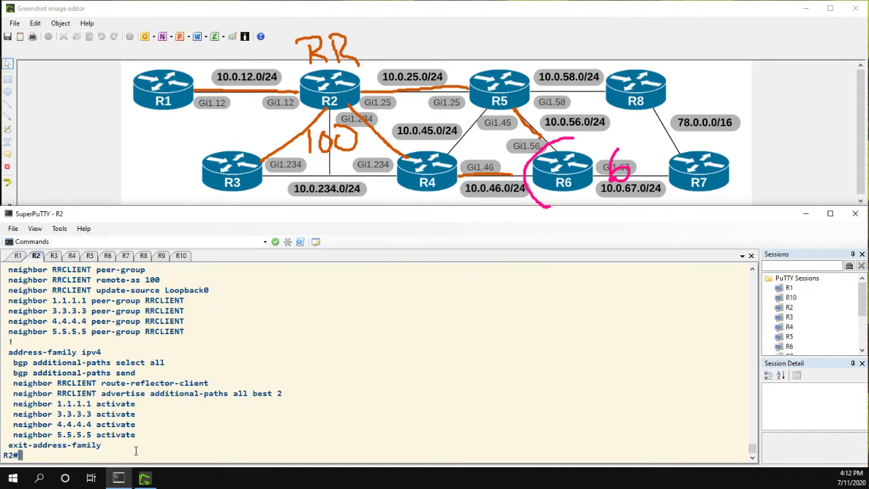
# Examine the additional-paths send, select and RRCLIENT advertise lines in R2's IPv4 address family configuration.
pyautogui.moveTo(135, 372); pyautogui.dragTo(122, 373)
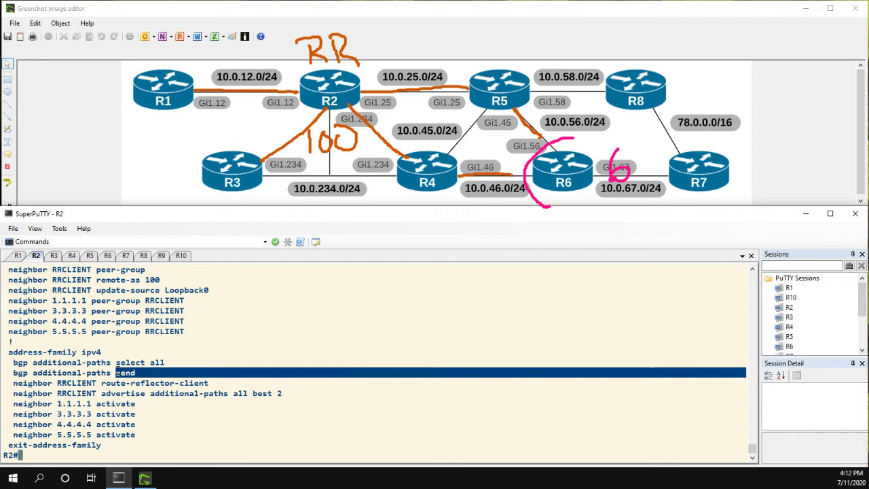
pyautogui.click(118, 372)
pyautogui.moveTo(14, 359); pyautogui.dragTo(165, 365)
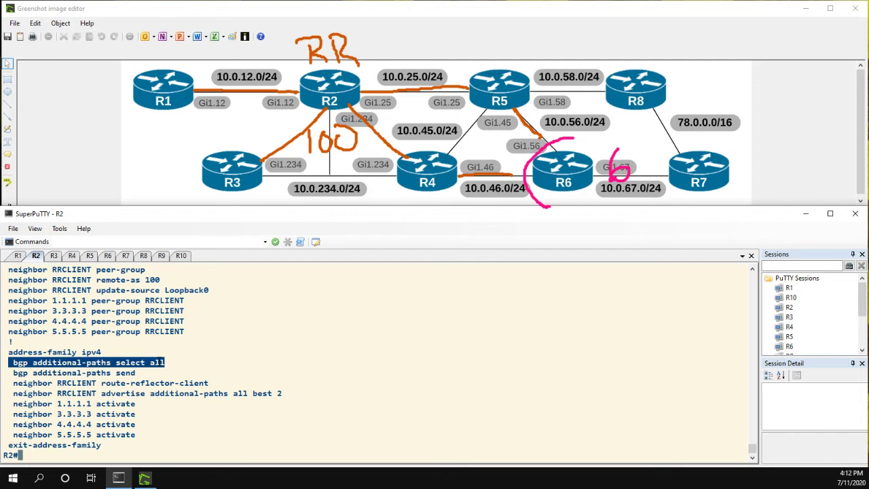
pyautogui.moveTo(28, 394); pyautogui.dragTo(145, 394)
pyautogui.click(118, 393)
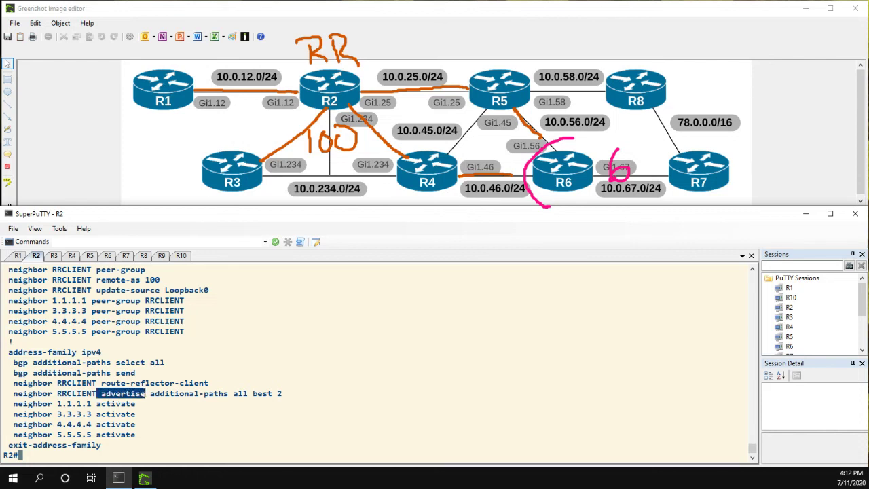
pyautogui.click(145, 393)
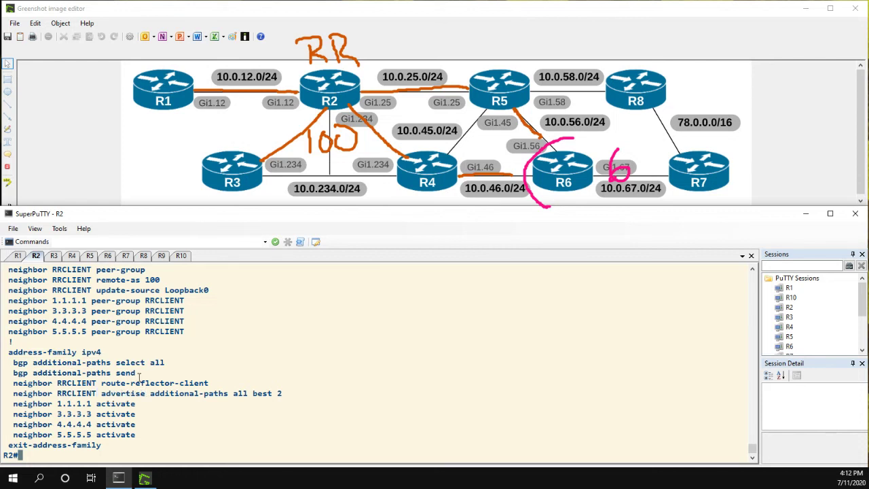